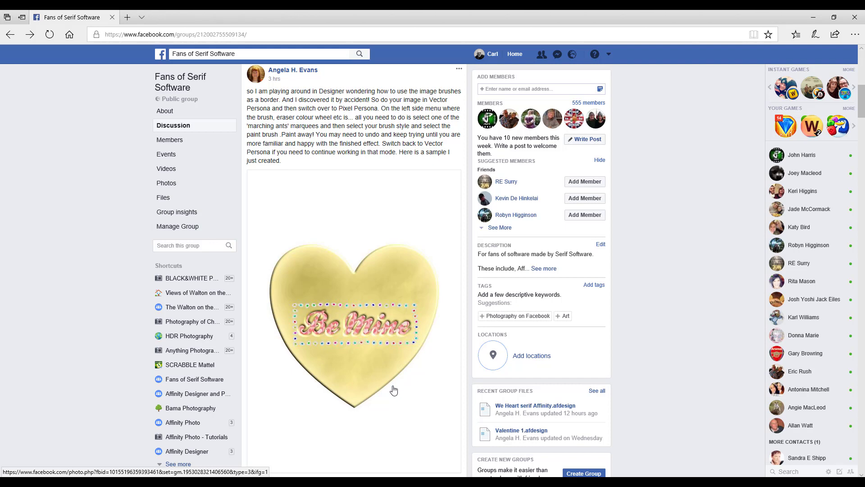
Scroll through the Fans of Serif Software post's comments down to the VECTOR BRUSH image reply
scroll(399, 403, up, 3)
scroll(399, 399, down, 7)
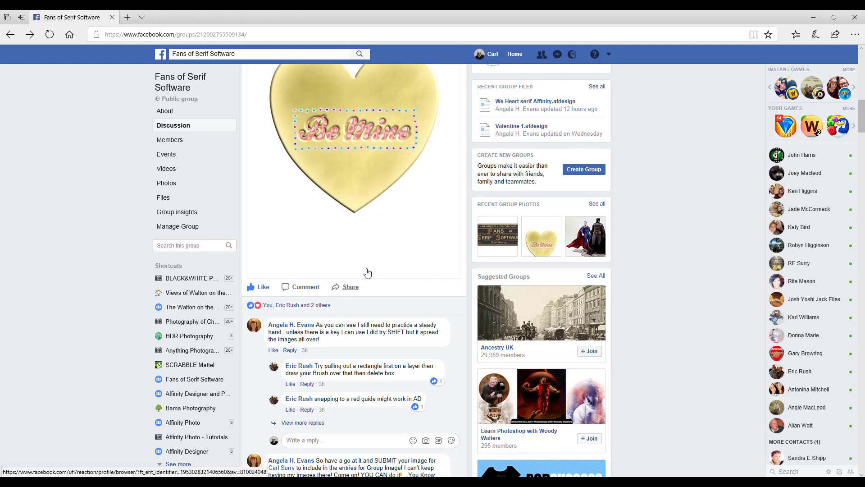
scroll(369, 258, down, 1)
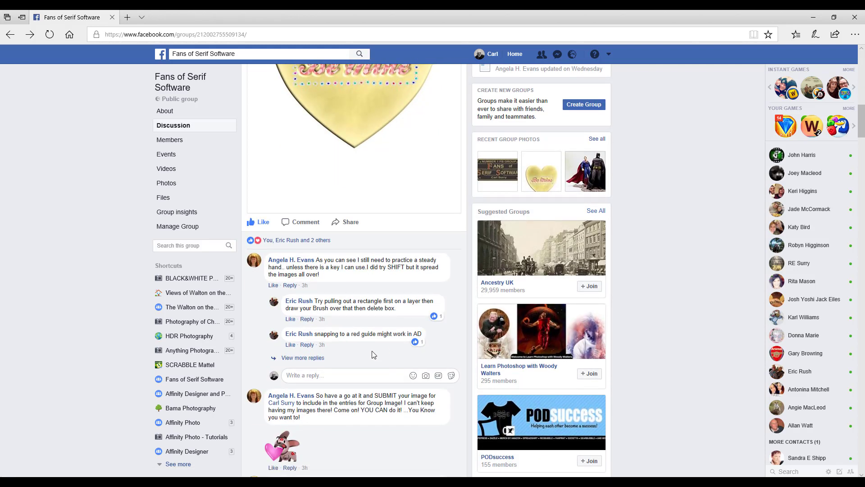
scroll(373, 355, down, 2)
scroll(361, 334, down, 3)
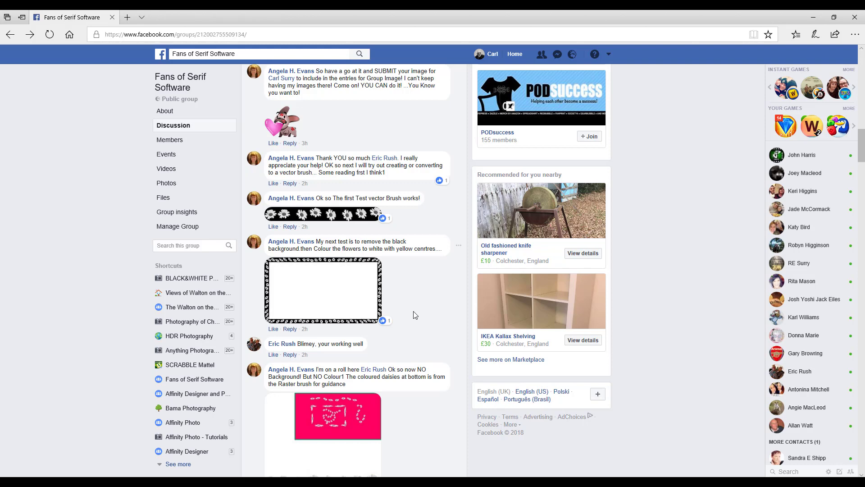
scroll(414, 314, down, 6)
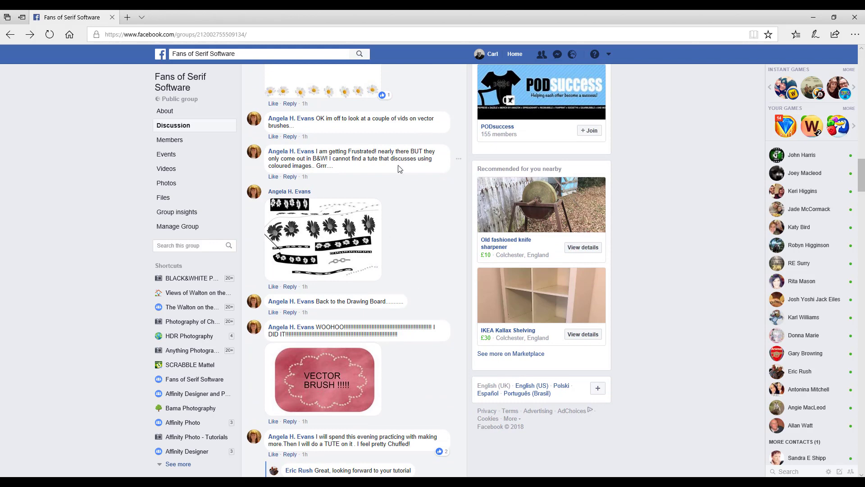
scroll(408, 250, down, 1)
scroll(406, 250, down, 2)
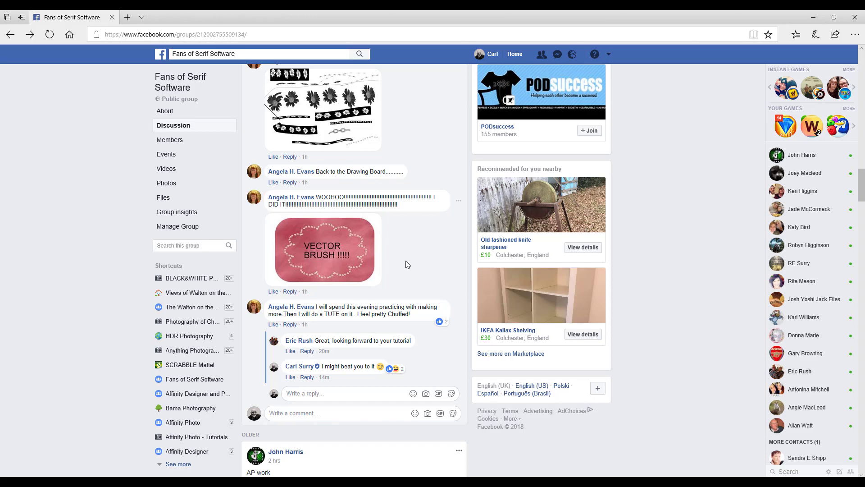
scroll(408, 265, up, 1)
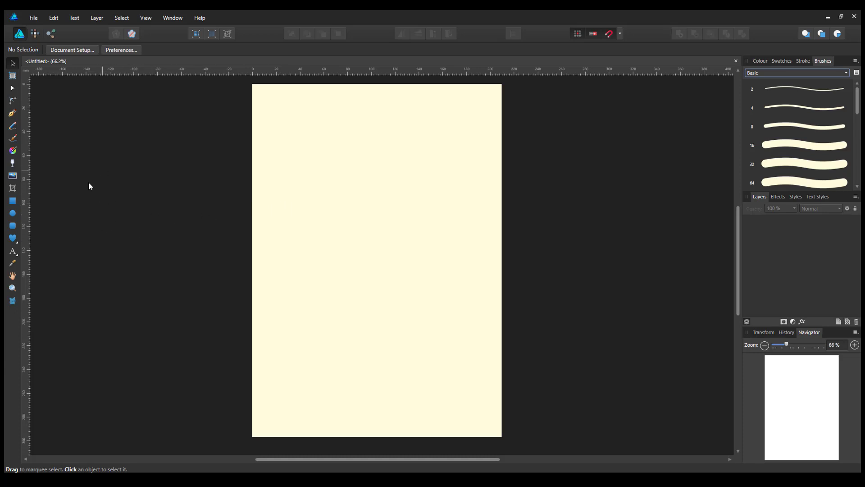
Draw a rectangle across the upper page and set its fill to None from Swatches
click(13, 204)
mouse_move(285, 137)
mouse_down()
mouse_move(300, 163)
mouse_move(438, 199)
mouse_move(456, 218)
mouse_up()
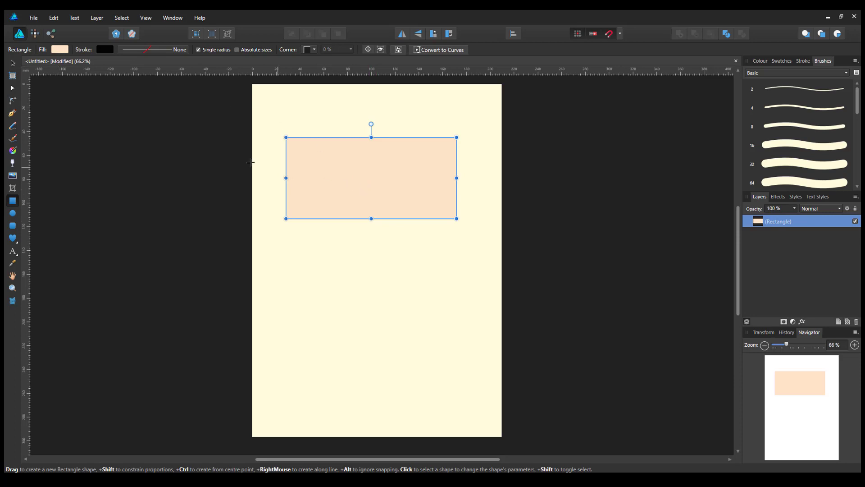
click(60, 50)
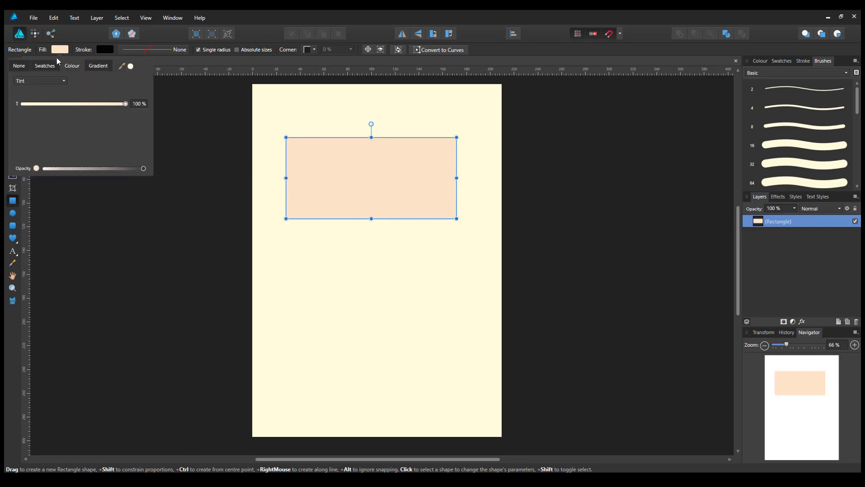
click(47, 66)
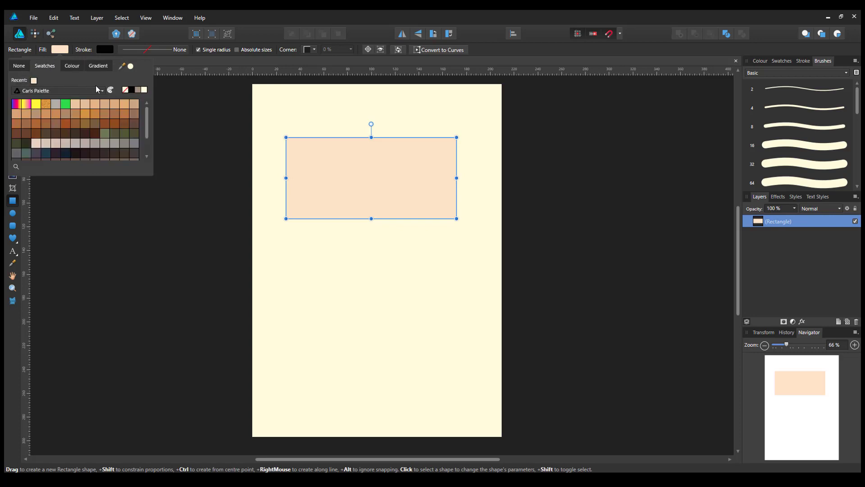
click(125, 90)
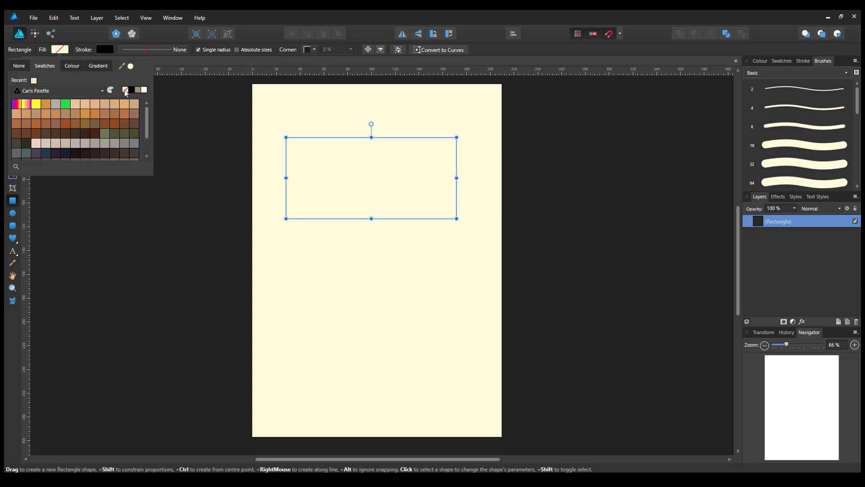
click(163, 58)
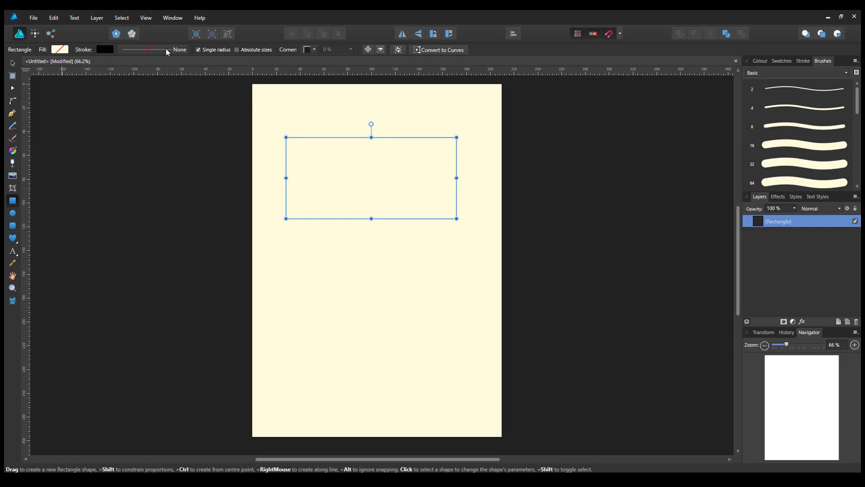
Set the rectangle's stroke width to 1 pt
click(181, 52)
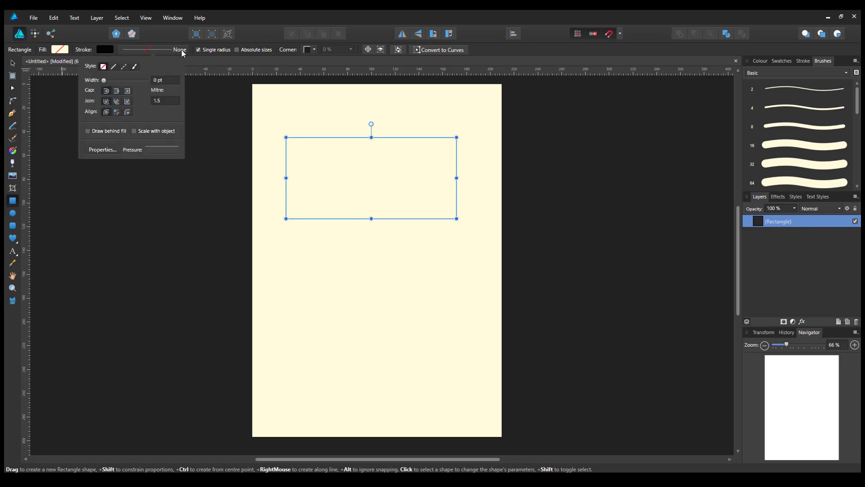
click(157, 81)
text(1)
key(Return)
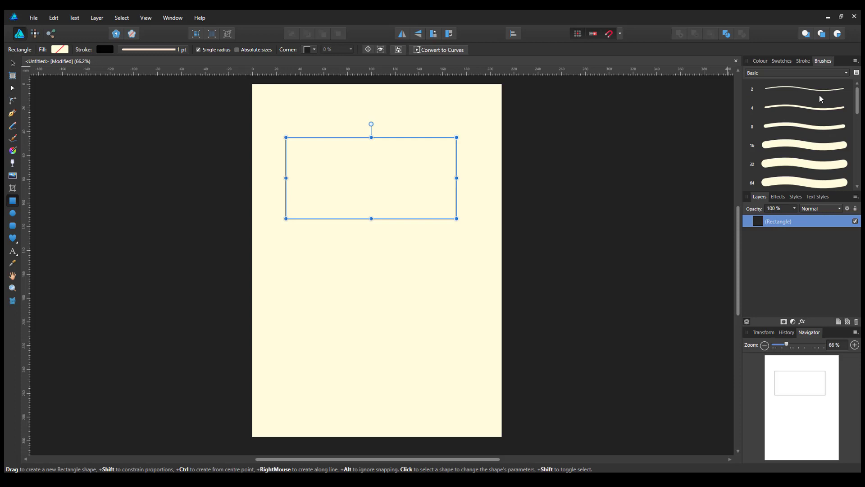
Apply the lower size 16 basic brush to the outline and show the Image brush category
click(806, 146)
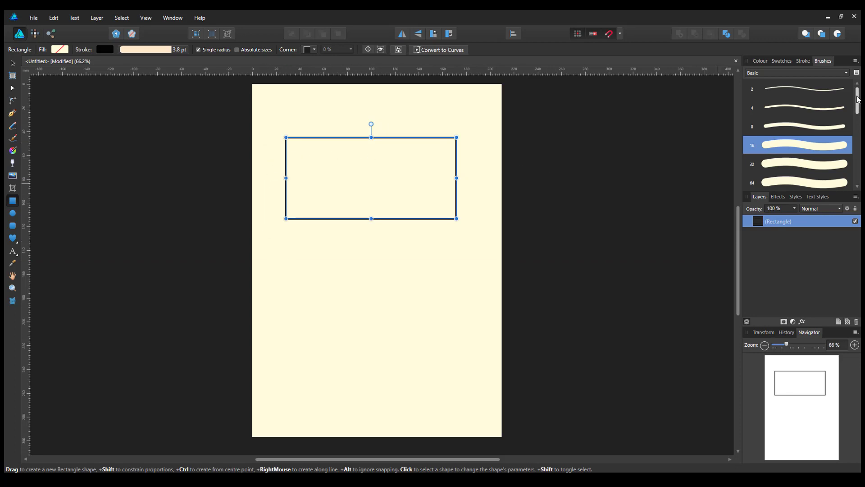
drag(858, 99, 859, 122)
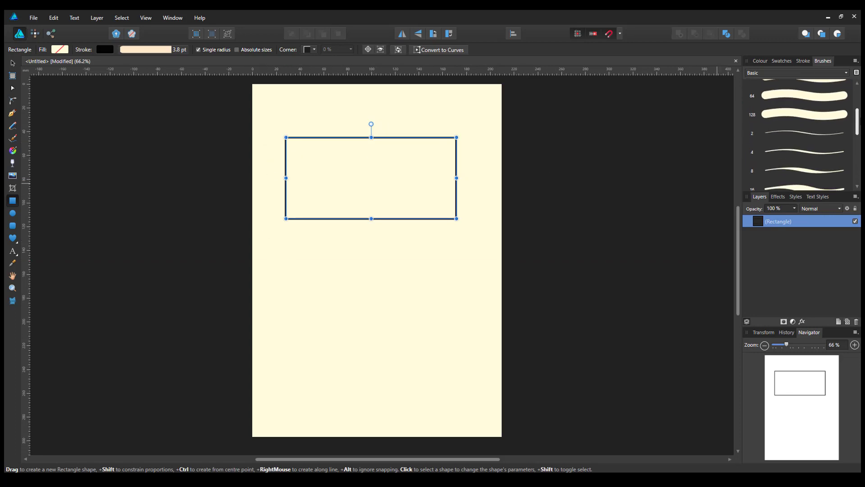
click(811, 180)
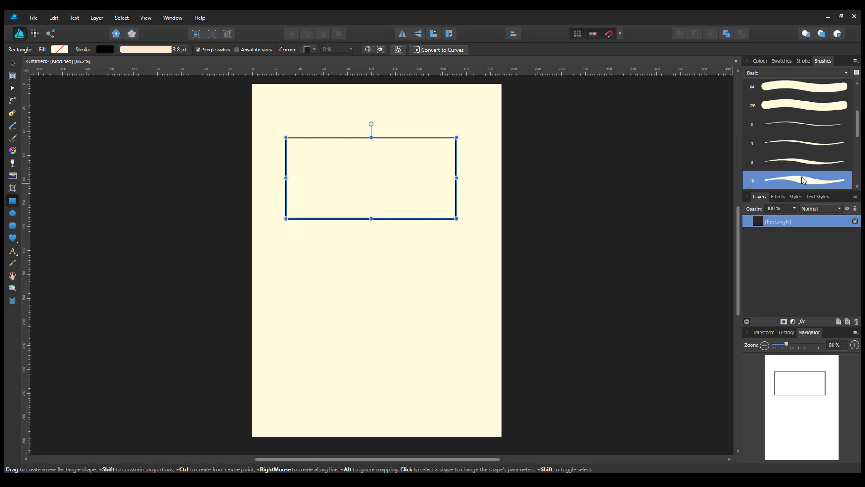
click(847, 73)
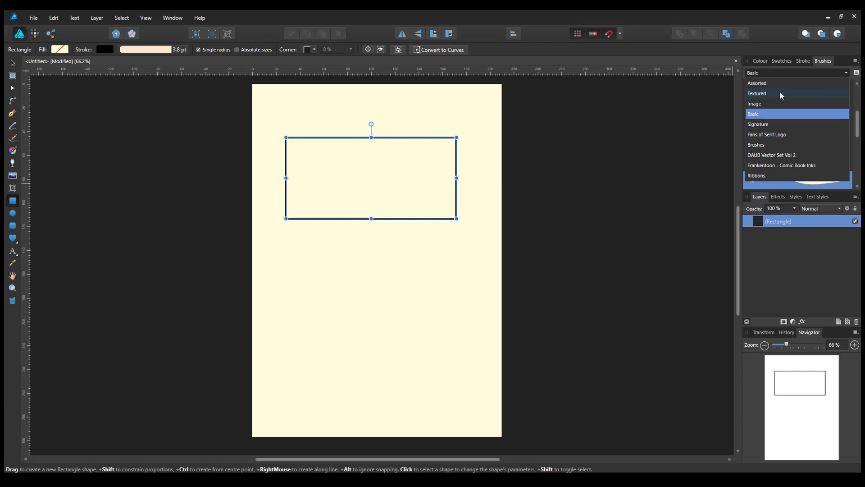
click(760, 107)
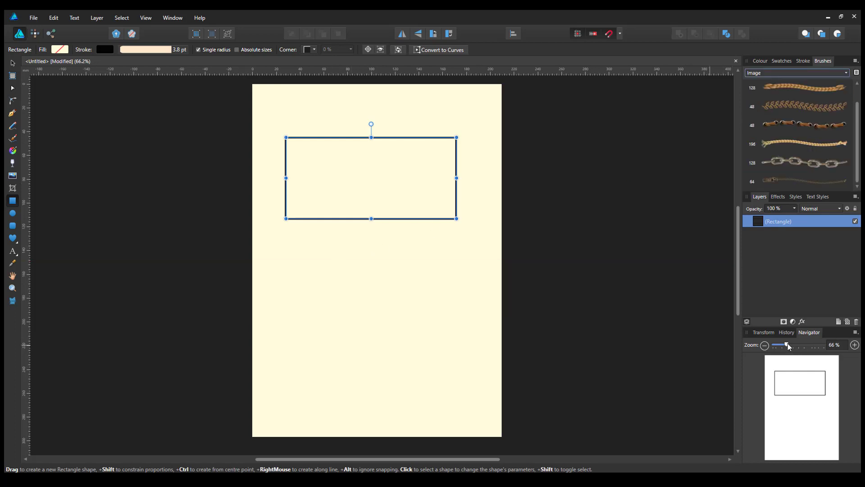
At 200% zoom, try the Chain, Rope - Thin, looped 48 and braided rope brushes on the outline
drag(788, 346, 817, 346)
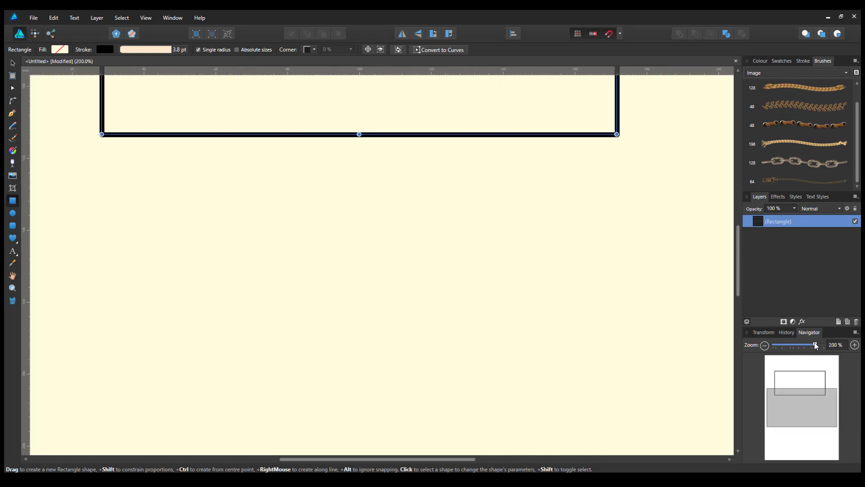
drag(741, 265, 734, 203)
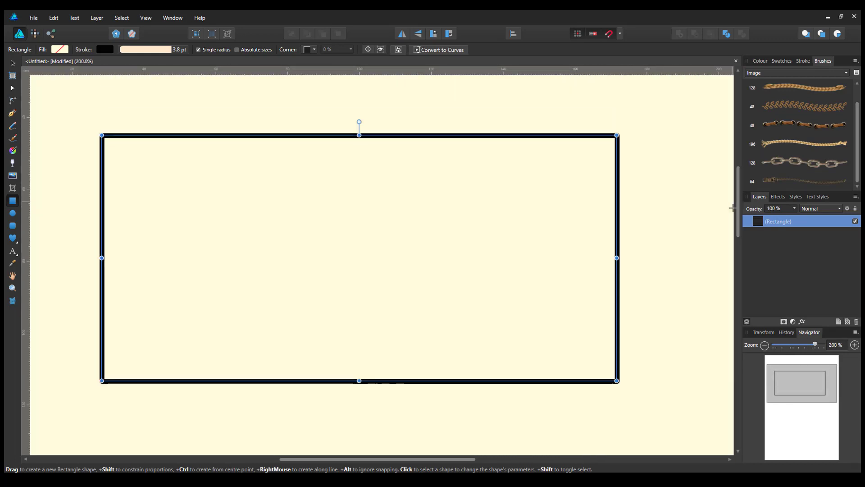
click(805, 165)
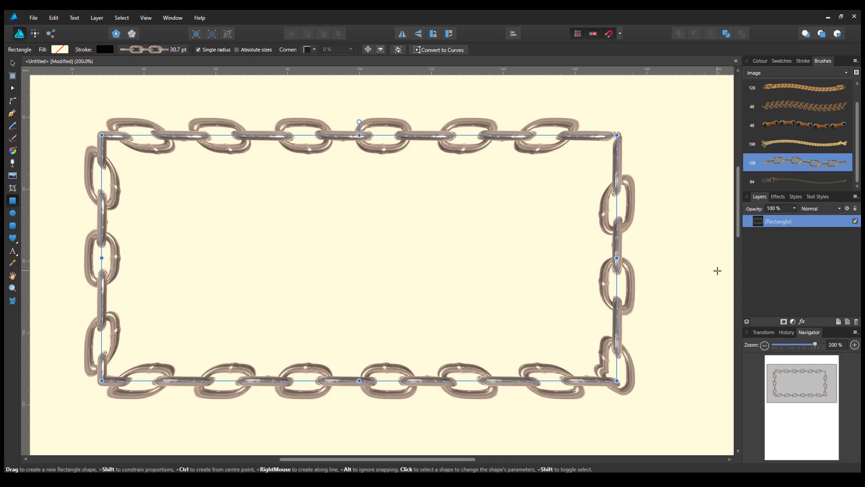
click(823, 147)
click(807, 112)
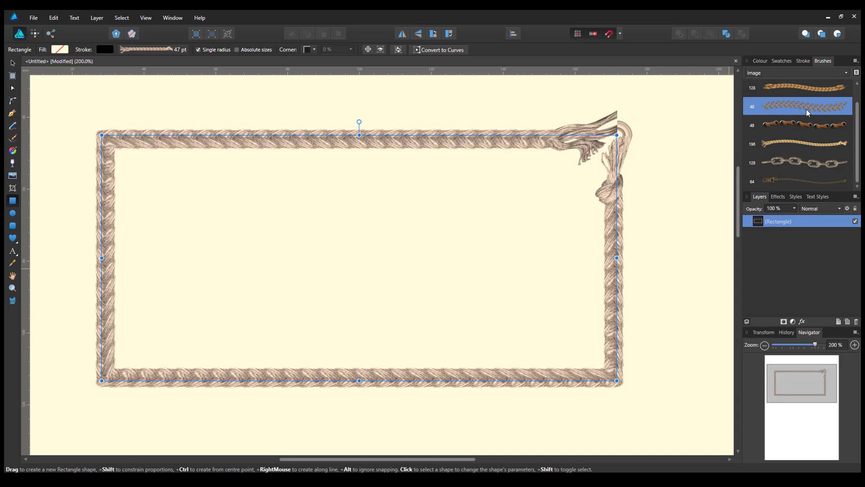
click(824, 92)
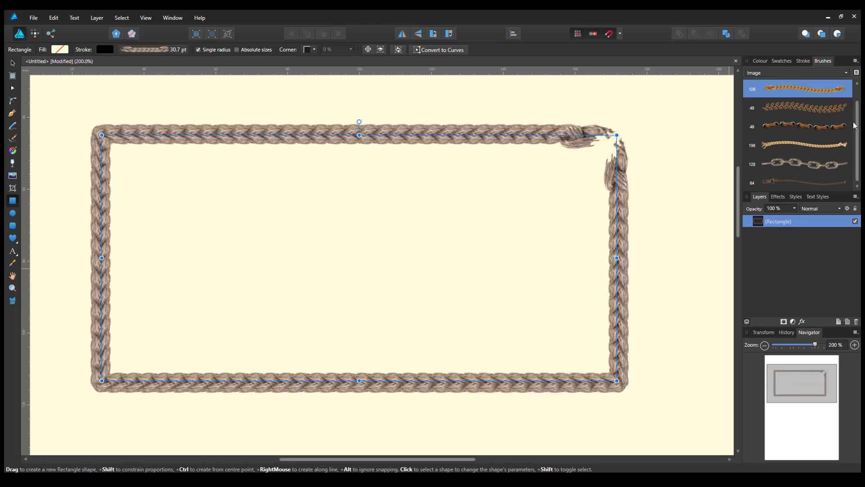
Stroke the rectangle with the red ribbon Image brush
click(847, 73)
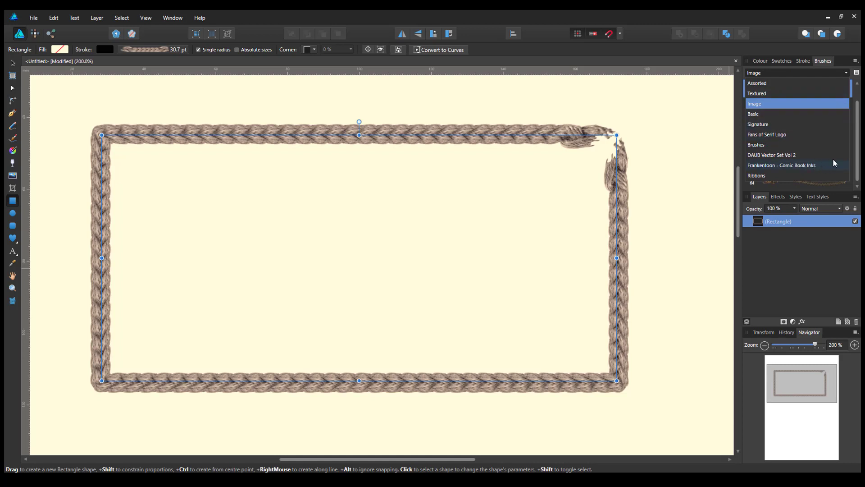
click(858, 140)
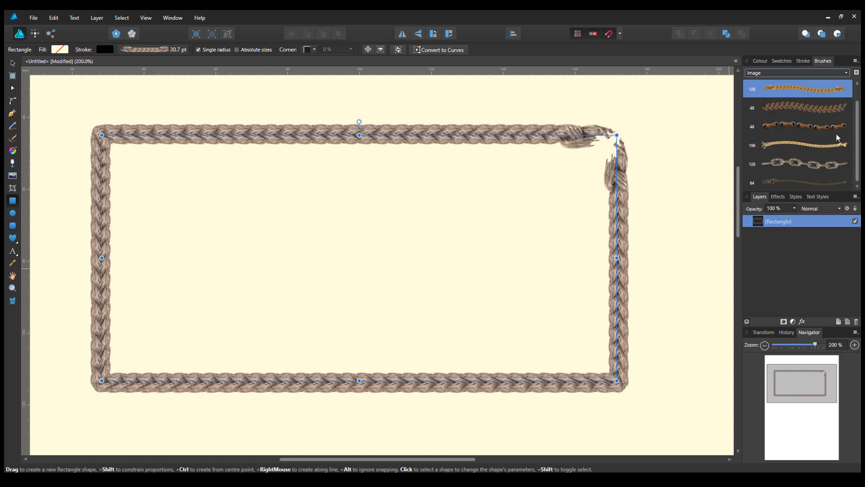
click(847, 73)
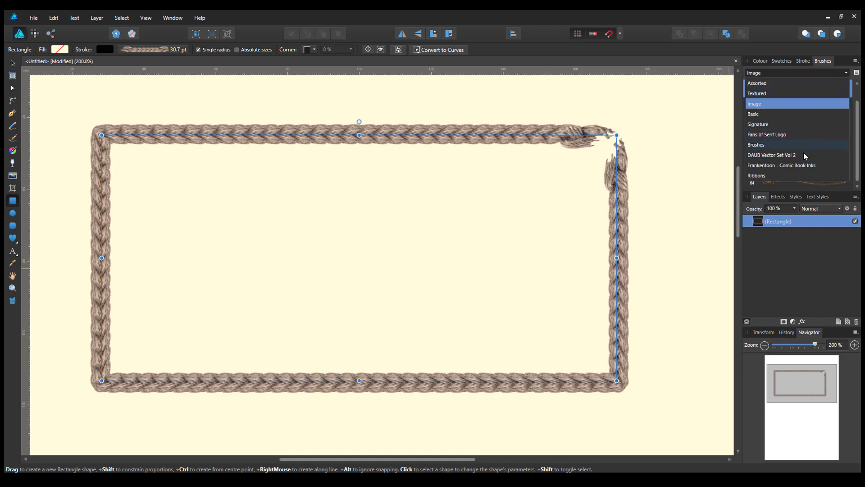
key(Escape)
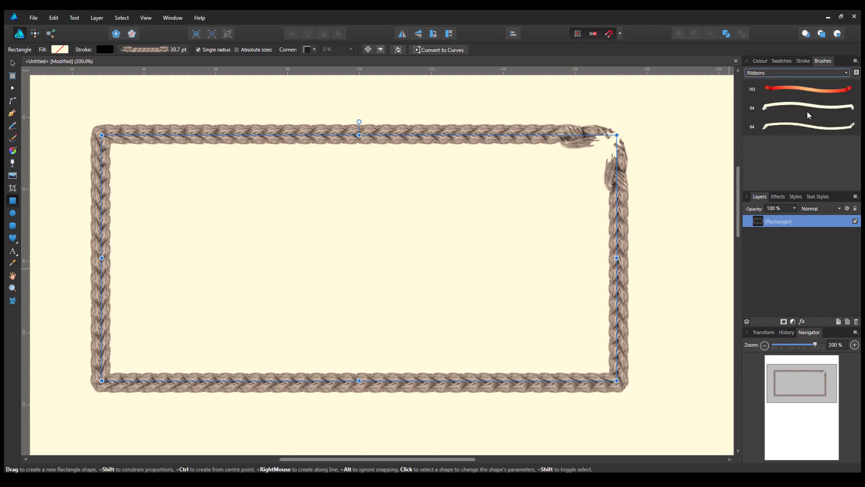
click(806, 91)
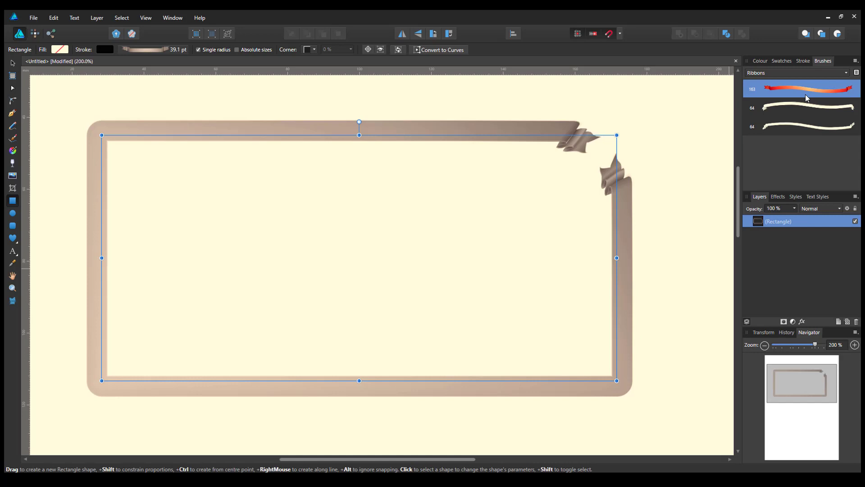
Switch to DAUB Vector Set Vol 2 and apply its dark painterly brush at 15.4 pt
click(847, 75)
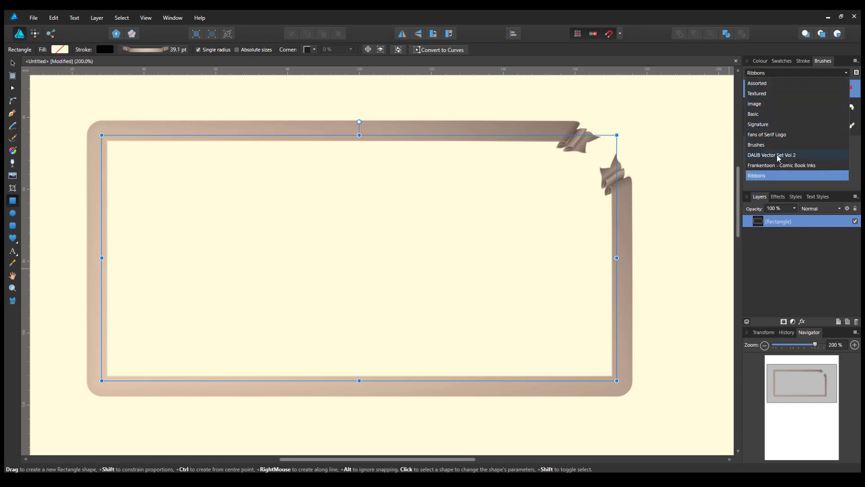
click(758, 145)
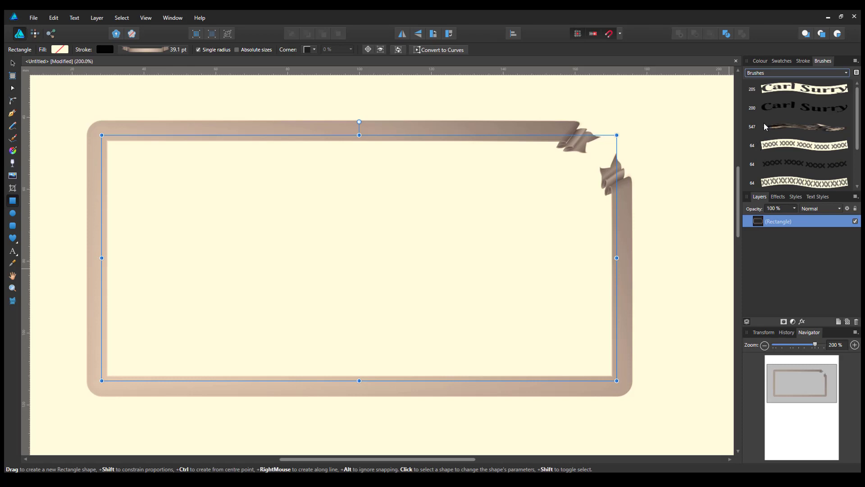
click(845, 69)
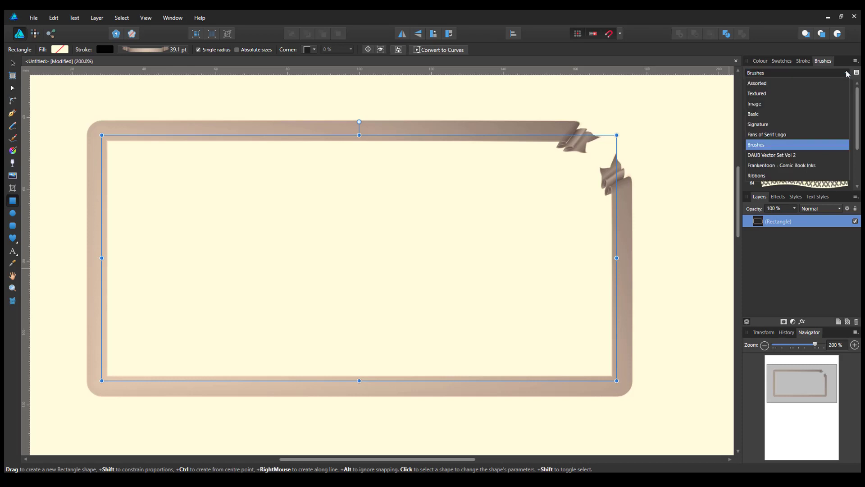
click(765, 156)
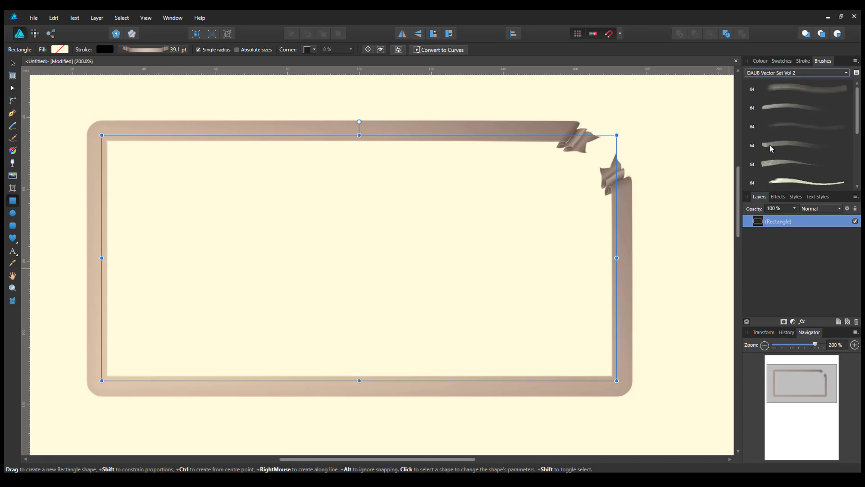
click(770, 146)
click(793, 183)
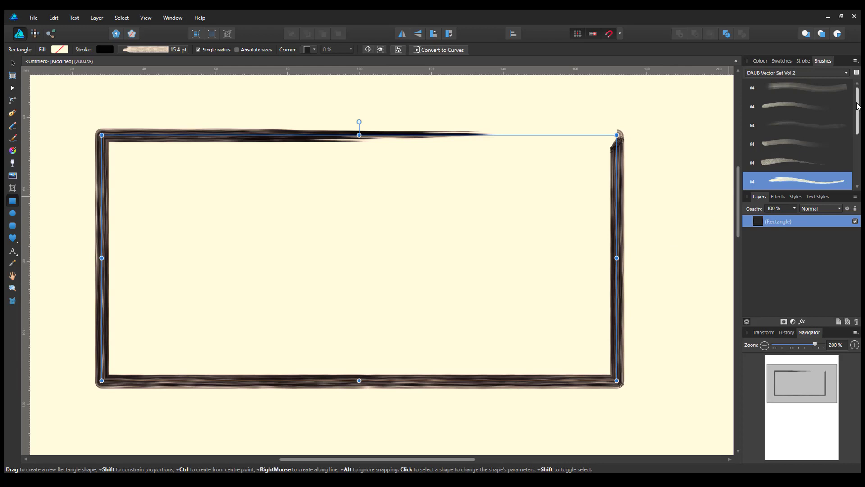
scroll(858, 106, down, 3)
scroll(857, 106, up, 2)
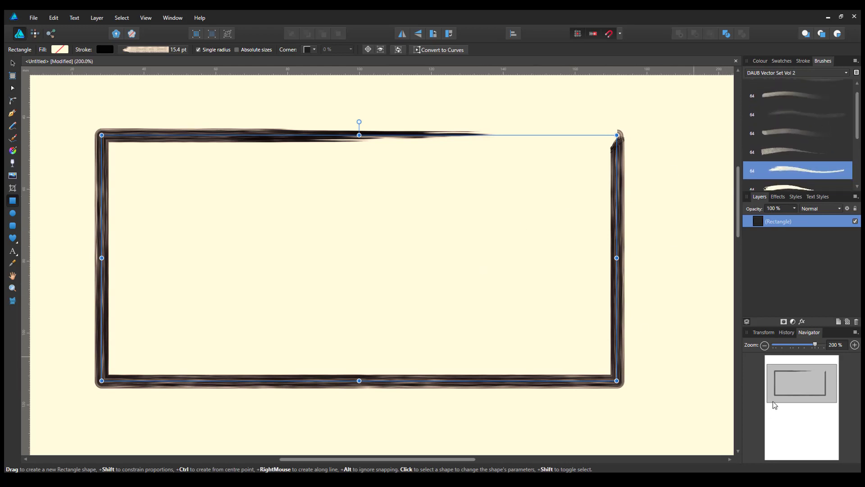
Zoom to fit the whole page with Ctrl+0, dismissing the shape flyout without choosing a shape
key(ctrl+0)
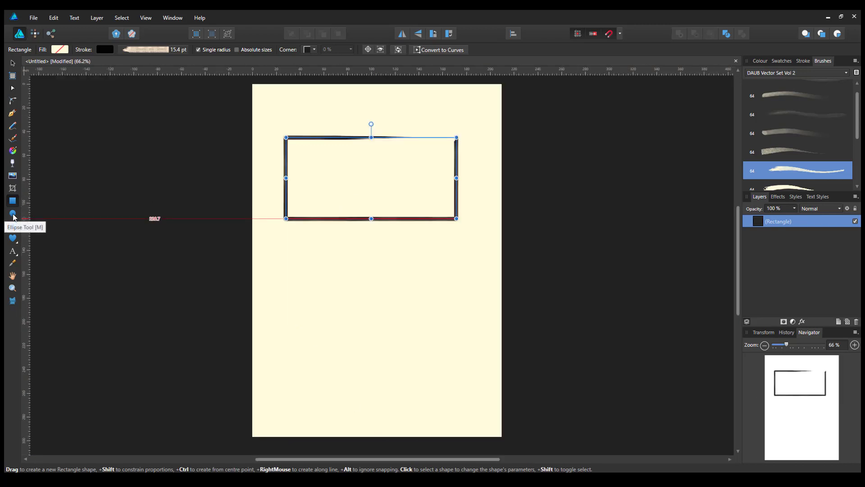
click(16, 243)
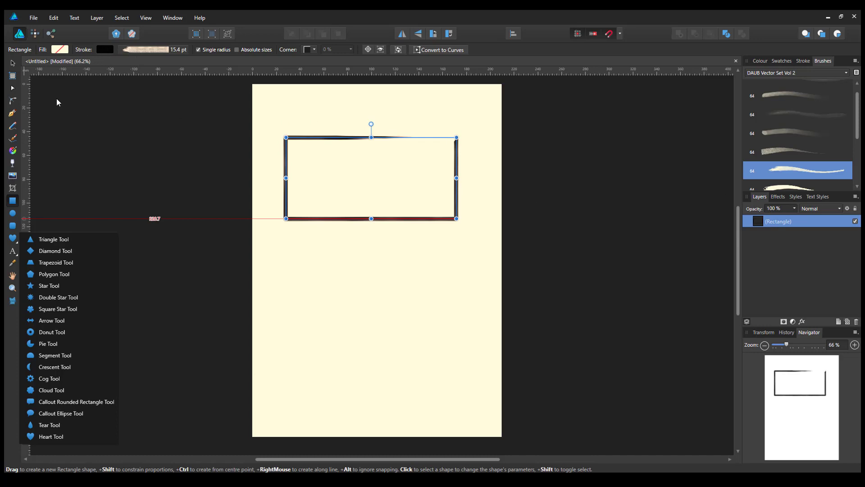
click(104, 61)
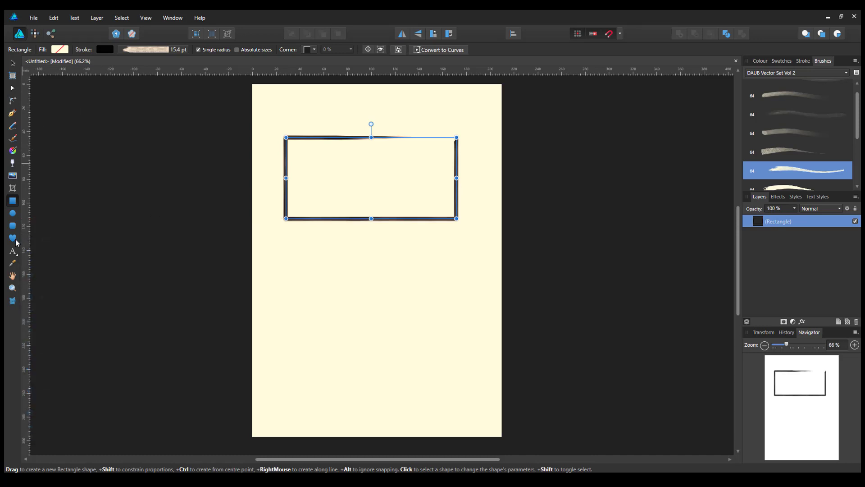
Draw a wavy pencil curve below the rectangle and stroke it with chain, rope, then thin braided Image brushes
click(12, 127)
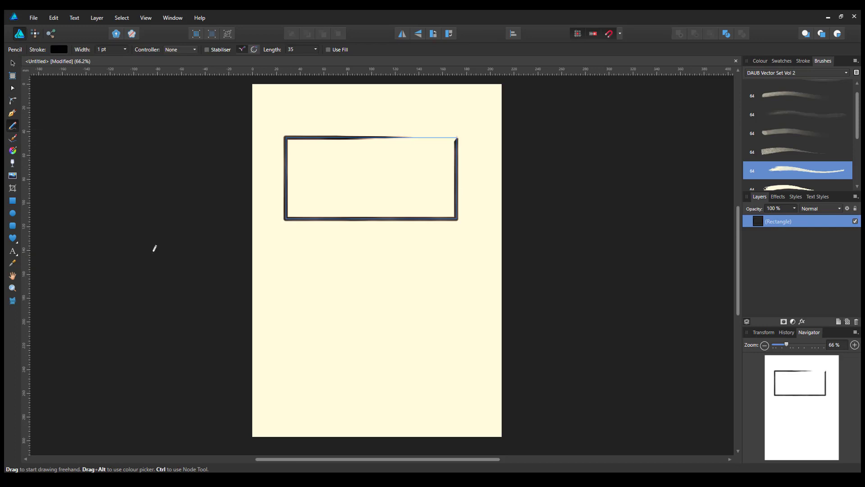
mouse_move(265, 297)
mouse_down()
mouse_move(280, 286)
mouse_move(375, 320)
mouse_move(430, 279)
mouse_move(487, 292)
mouse_up()
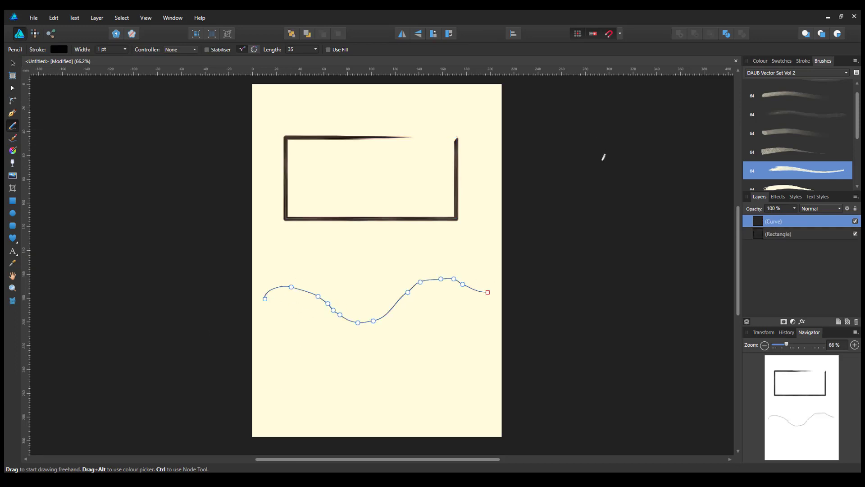
click(847, 73)
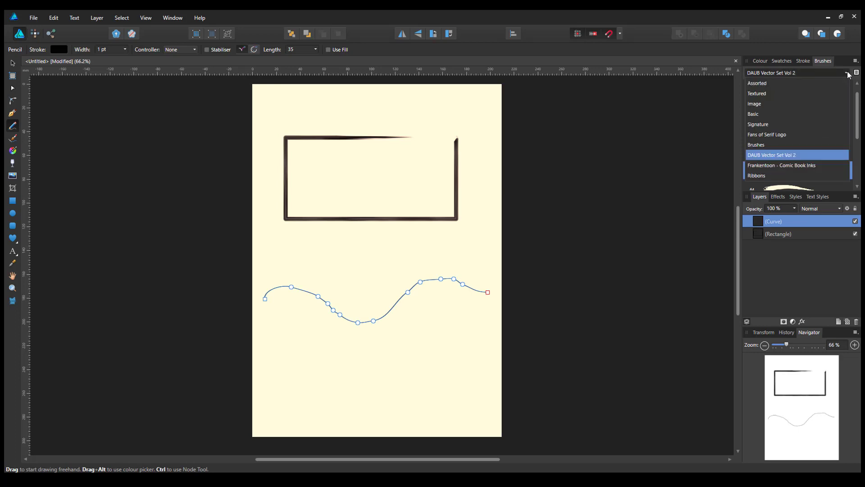
click(804, 107)
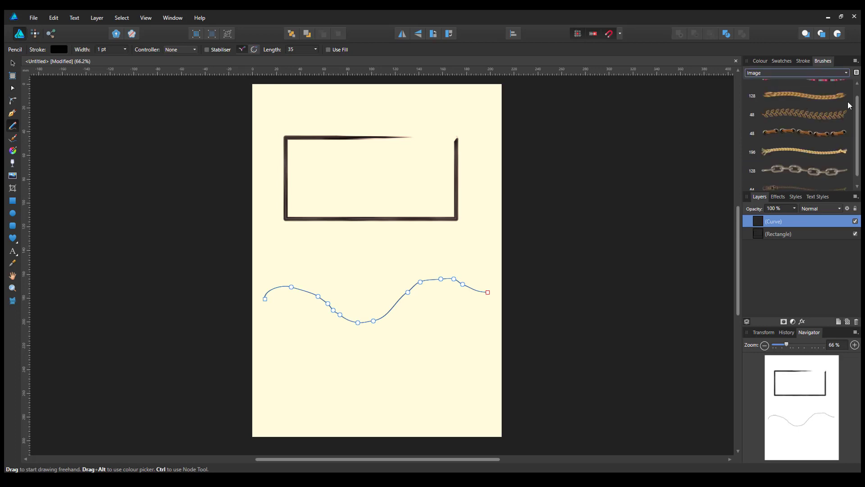
click(809, 174)
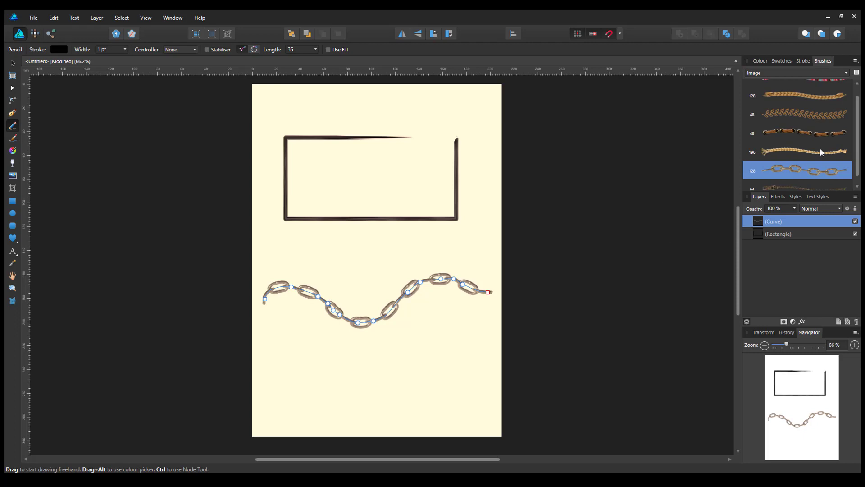
click(821, 153)
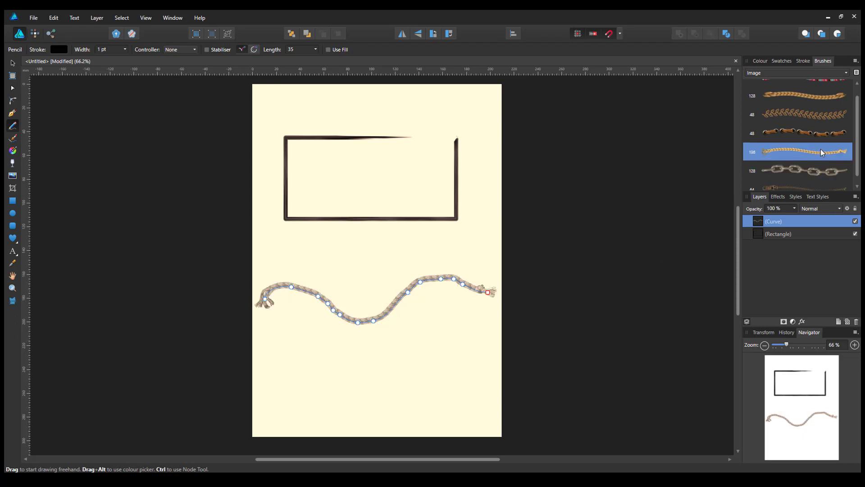
click(818, 121)
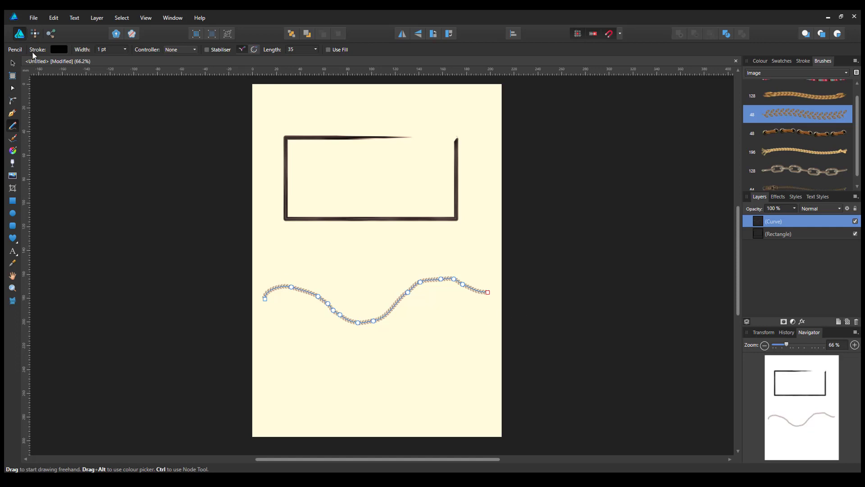
Create a new document in Pixels, 400 × 400, with Transparent Background ticked
click(34, 19)
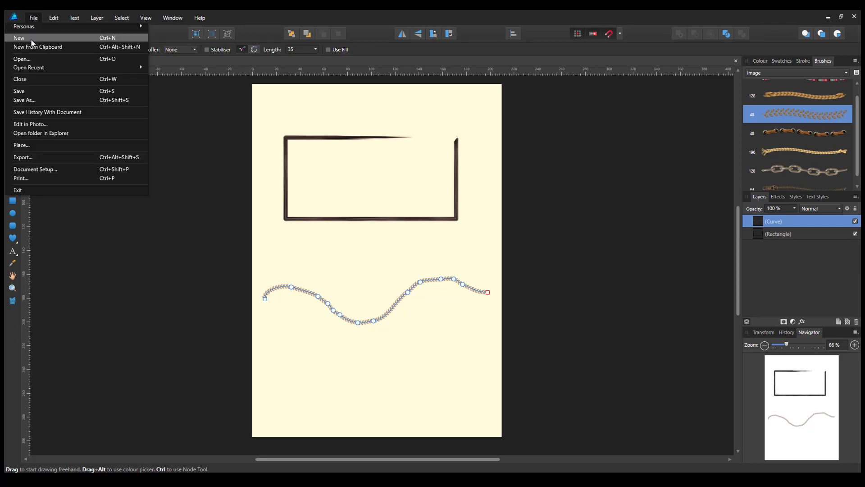
click(33, 39)
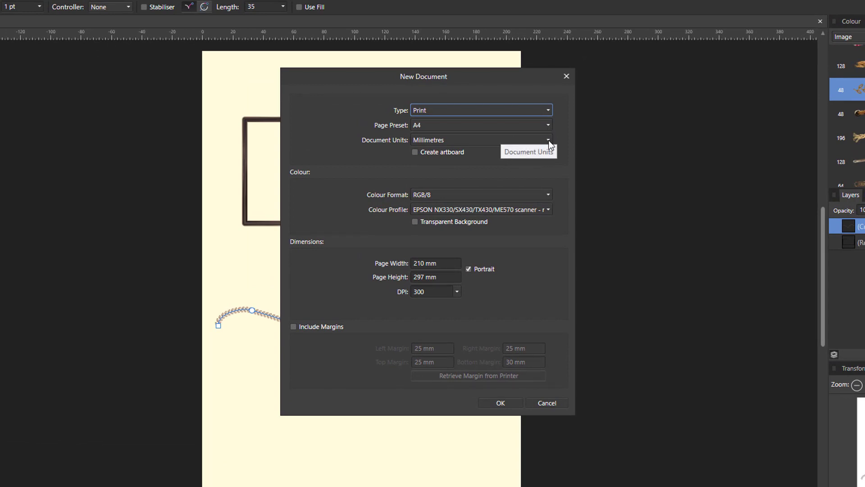
click(549, 140)
click(480, 161)
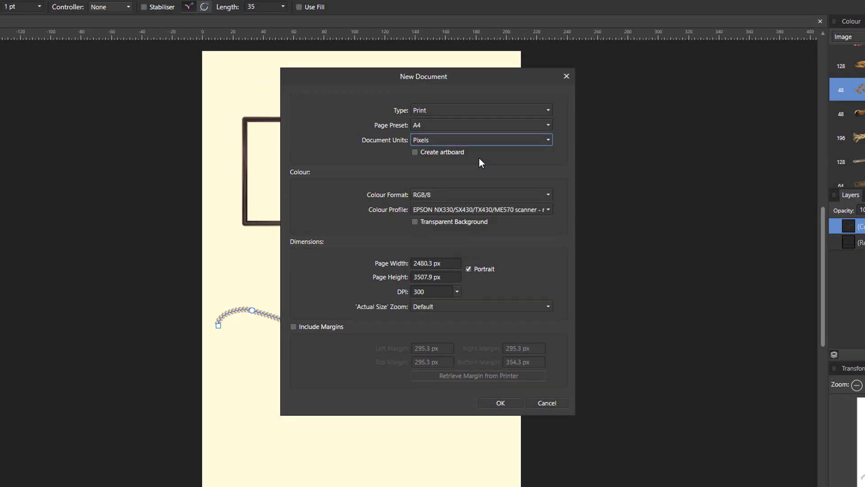
click(437, 264)
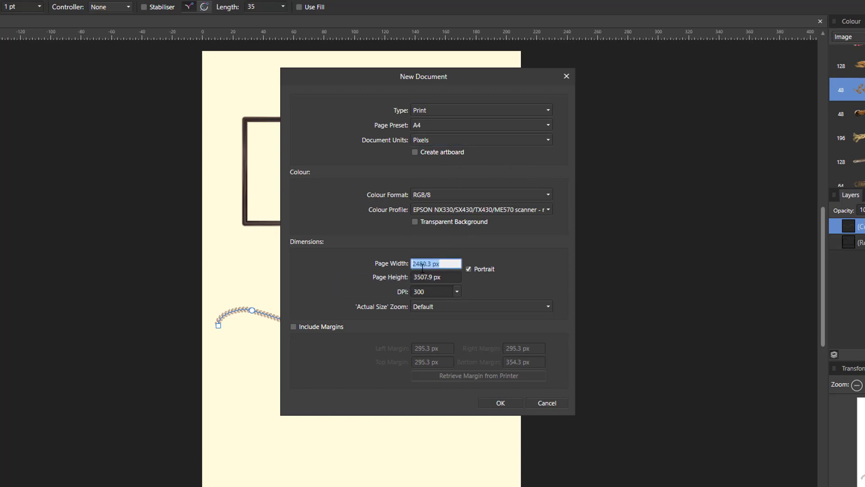
text(400)
key(Return)
click(429, 279)
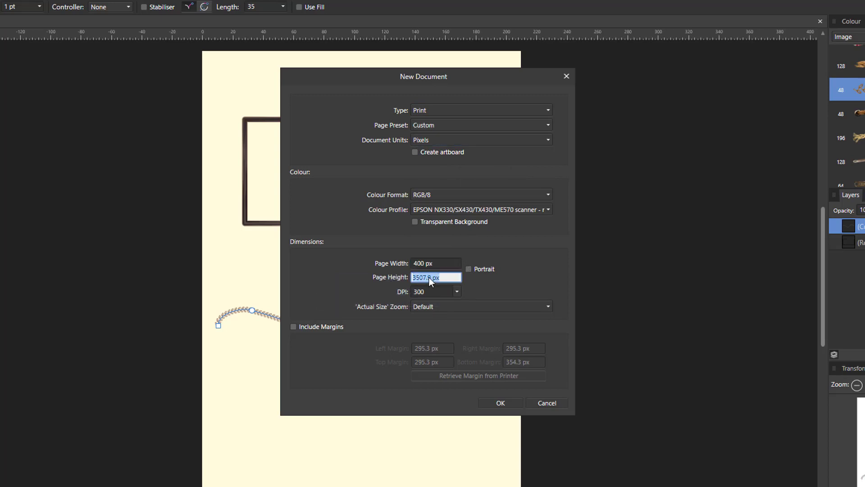
text(4)
key(BackSpace)
click(415, 222)
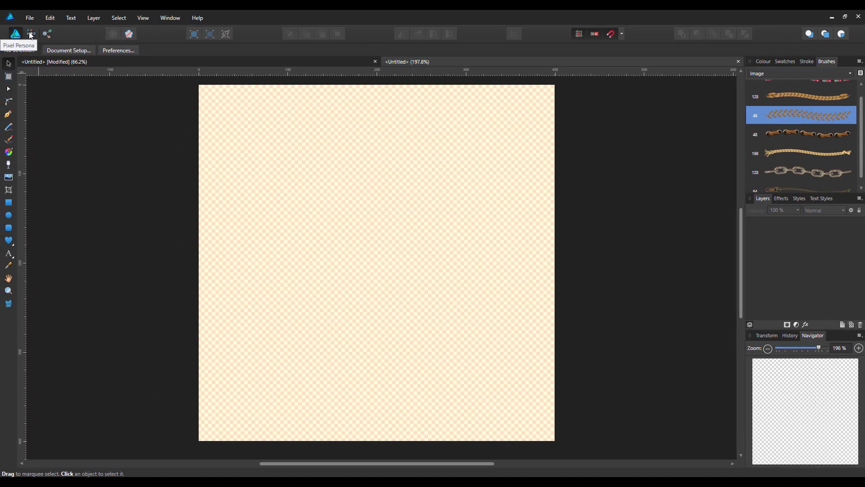
Switch to the Pixel Persona and show the Stitch Brushes category in the Brushes panel
click(30, 35)
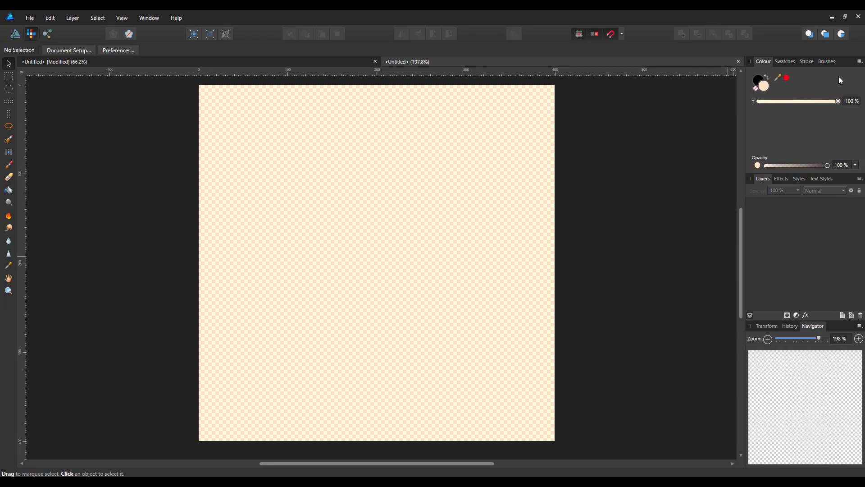
click(829, 61)
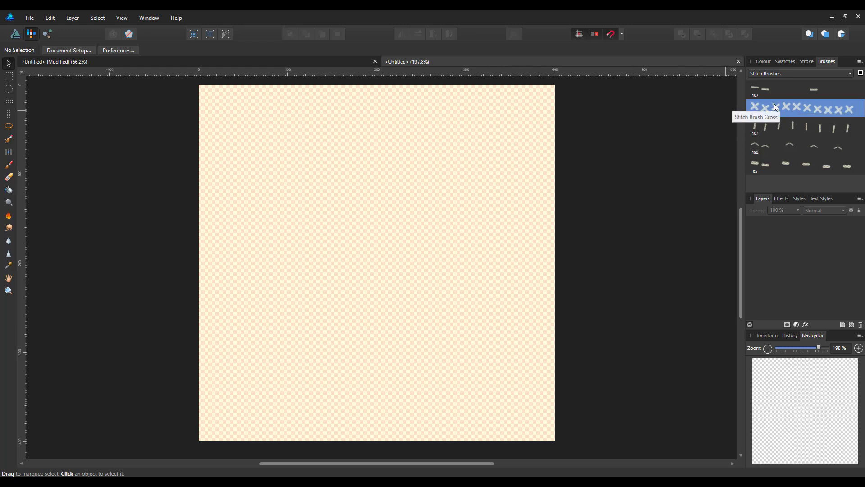
Paint the upper row of cross-stitch X's with the Paint Brush, undoing stray dabs
click(8, 166)
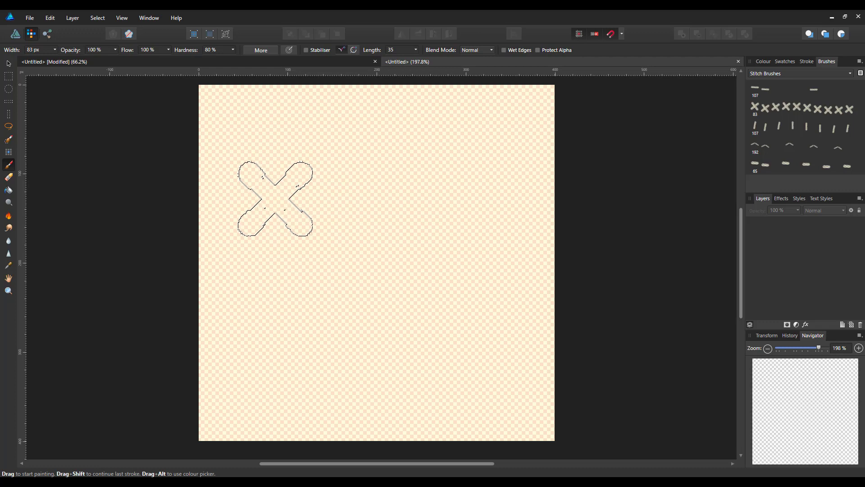
click(275, 198)
drag(276, 198, 280, 270)
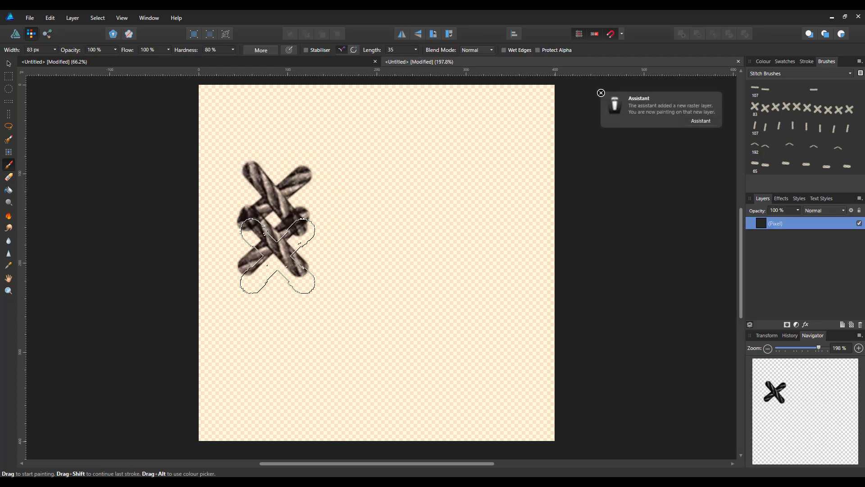
key(ctrl+z)
click(380, 260)
key(ctrl+z)
click(401, 212)
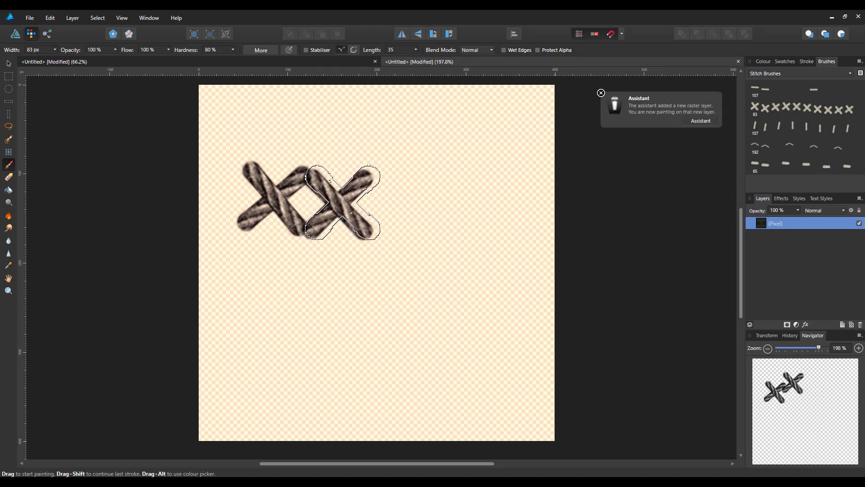
click(343, 204)
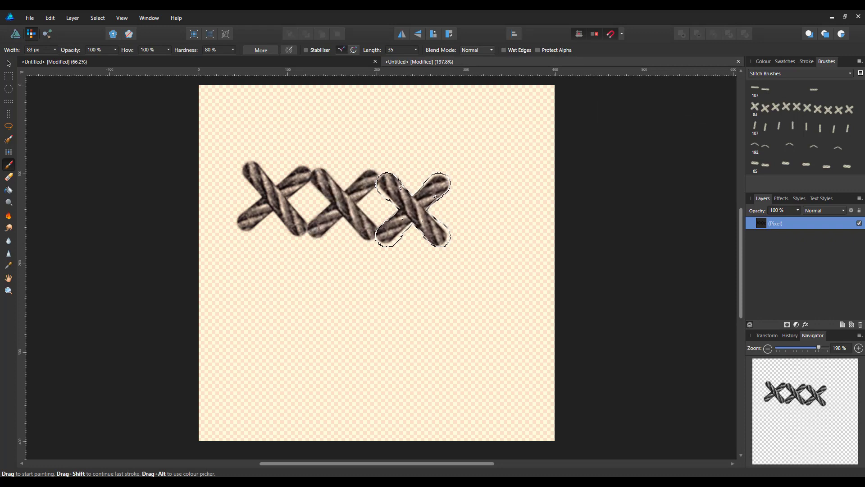
click(413, 210)
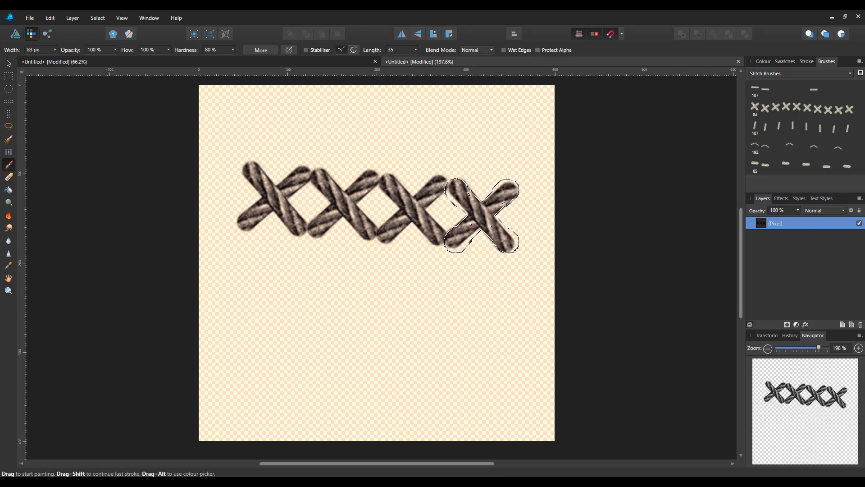
key(ctrl+z)
key(ctrl+shift+z)
Paint the lower row of stitch X's and undo the stray stitch between the rows
click(435, 356)
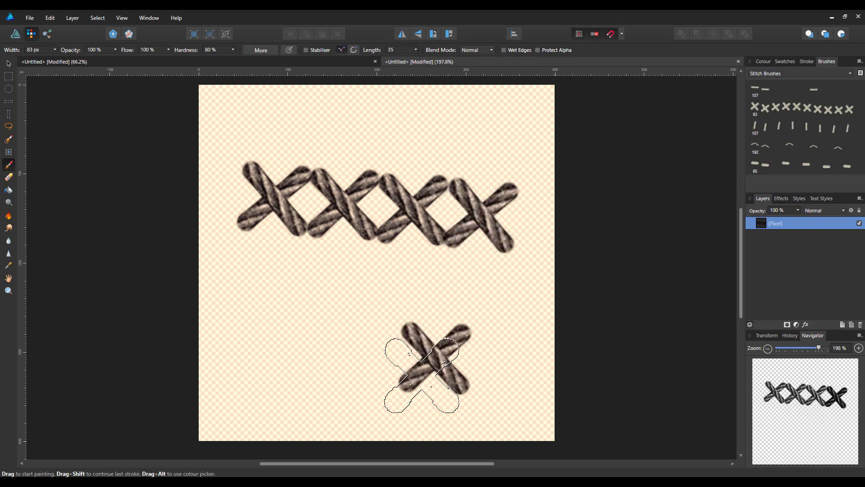
mouse_move(421, 375)
mouse_down()
mouse_move(350, 289)
mouse_move(374, 283)
mouse_move(366, 206)
mouse_move(521, 217)
mouse_move(406, 266)
mouse_move(212, 197)
mouse_move(483, 309)
mouse_move(332, 338)
mouse_move(388, 352)
mouse_move(351, 349)
mouse_up()
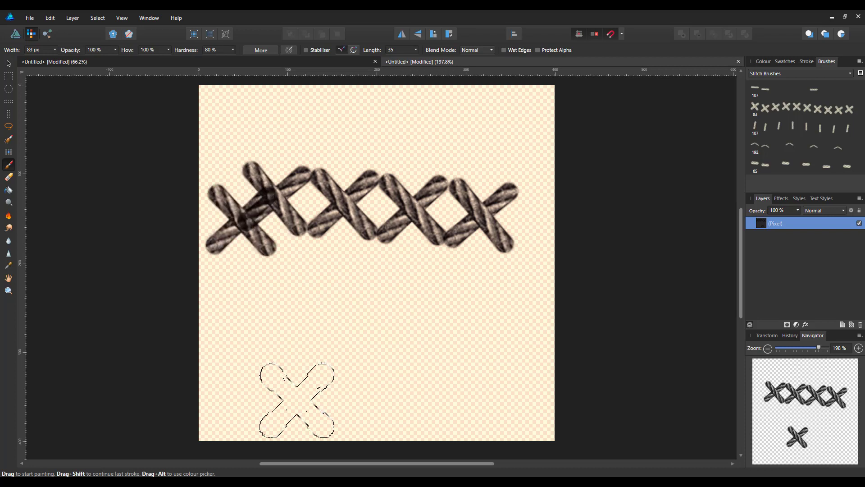
mouse_move(238, 350)
mouse_down()
mouse_move(272, 363)
mouse_move(309, 355)
mouse_move(422, 374)
mouse_move(435, 367)
mouse_move(508, 372)
mouse_move(482, 382)
mouse_move(425, 358)
mouse_move(431, 343)
mouse_move(405, 289)
mouse_up()
key(ctrl+z)
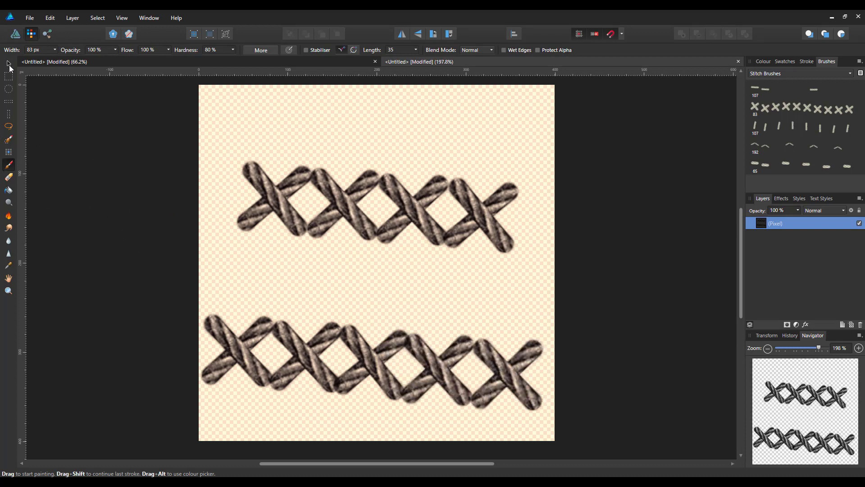
Rotate the stitch layer about 2.9° with the Move Tool, then marquee-select the lower stitch row
click(9, 65)
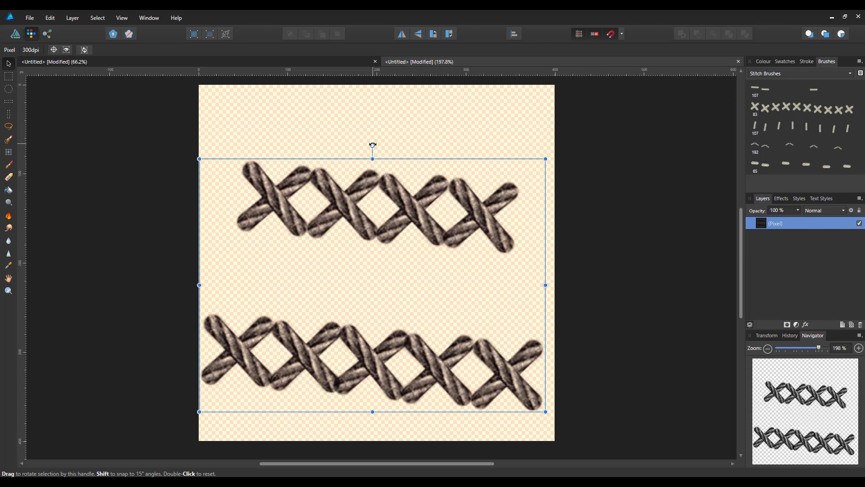
drag(373, 144, 364, 145)
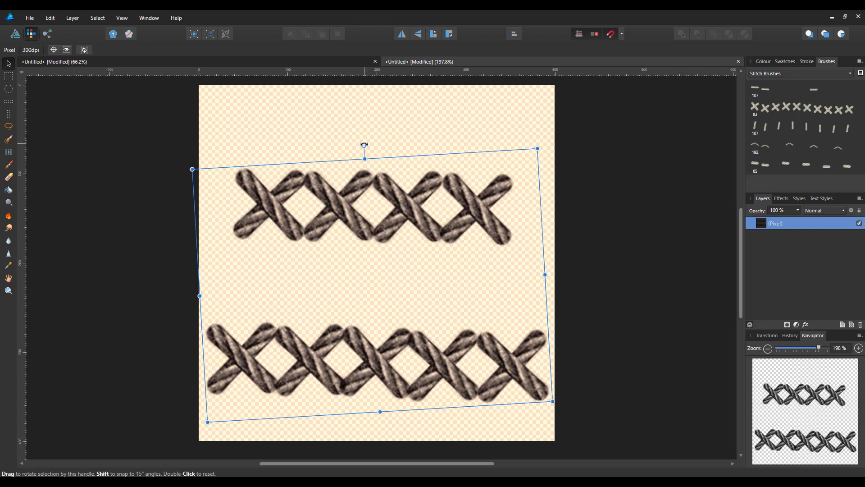
click(10, 78)
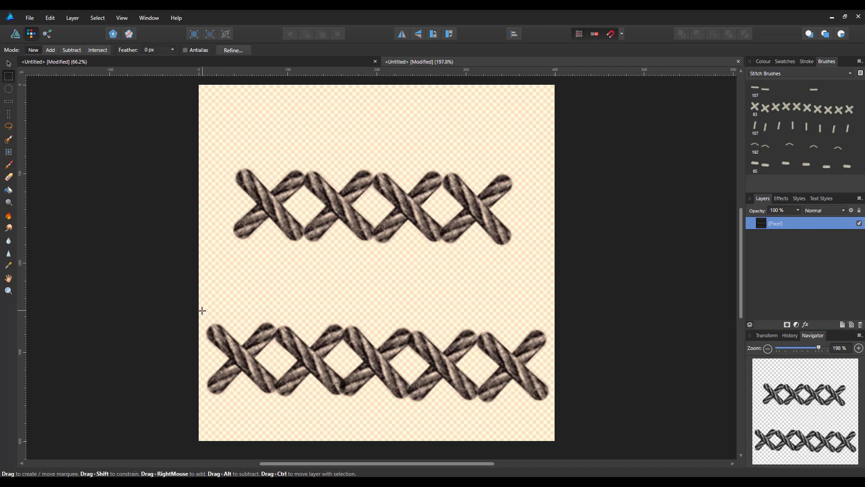
drag(247, 368, 557, 410)
Copy the selected lower row of crosses and make a new document from the clipboard
click(55, 19)
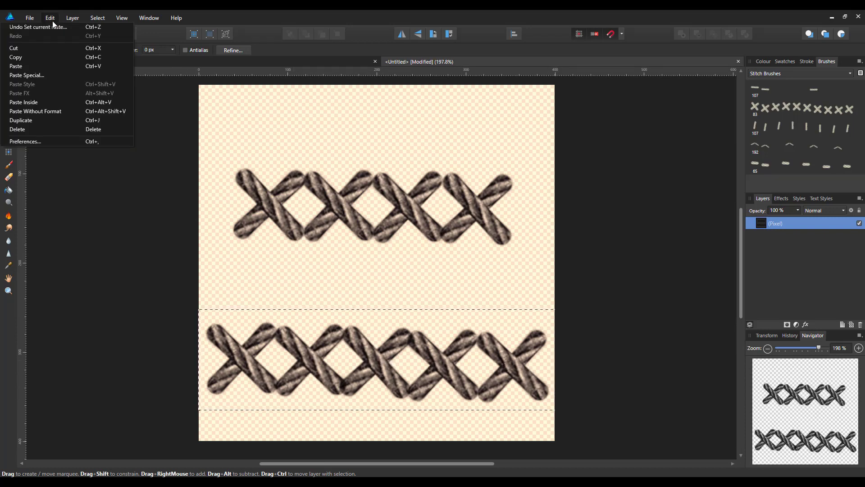
click(24, 58)
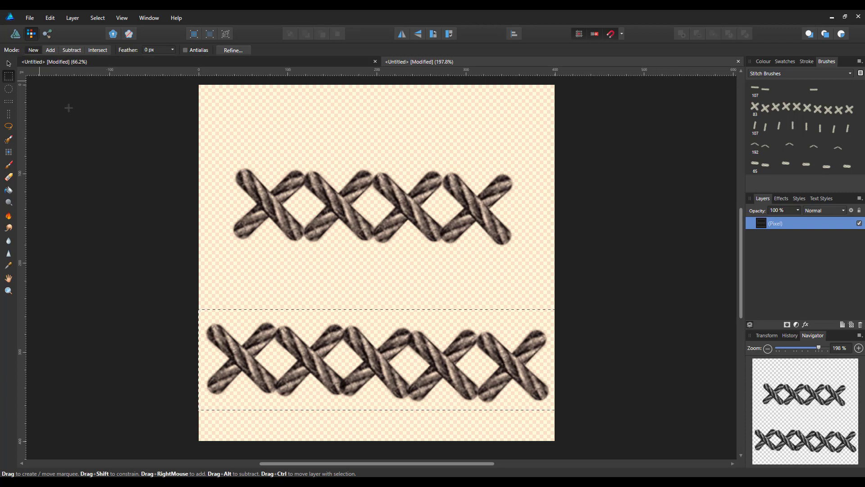
click(30, 18)
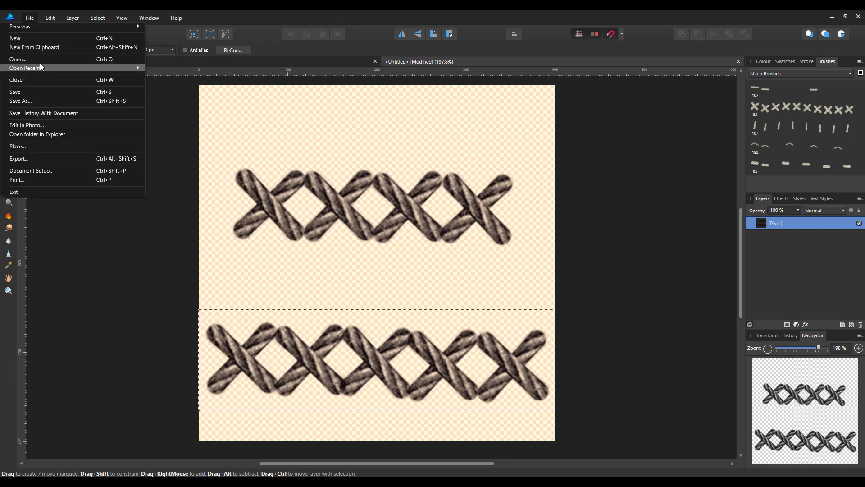
click(36, 47)
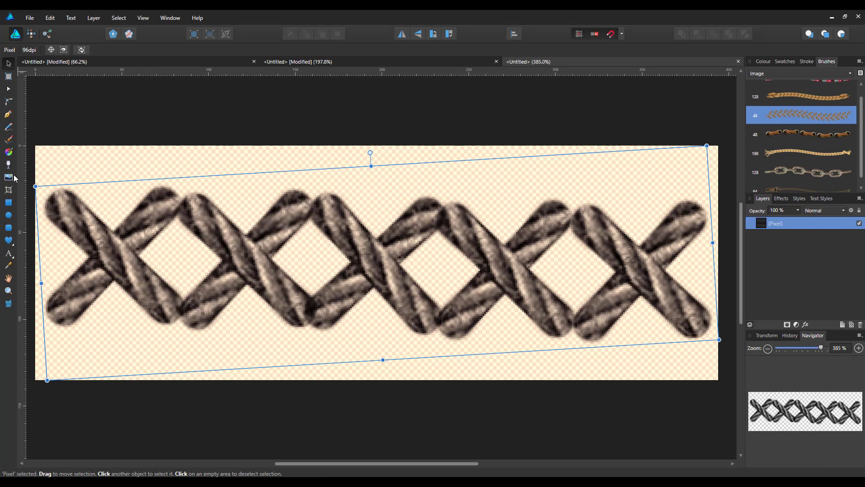
Bring up the PNG export settings for the new 394 × 135 px stitch-row document
click(10, 279)
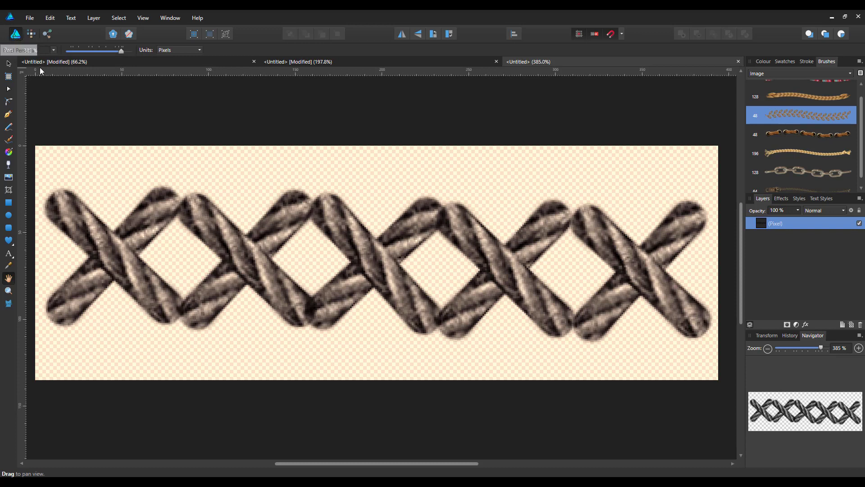
click(30, 18)
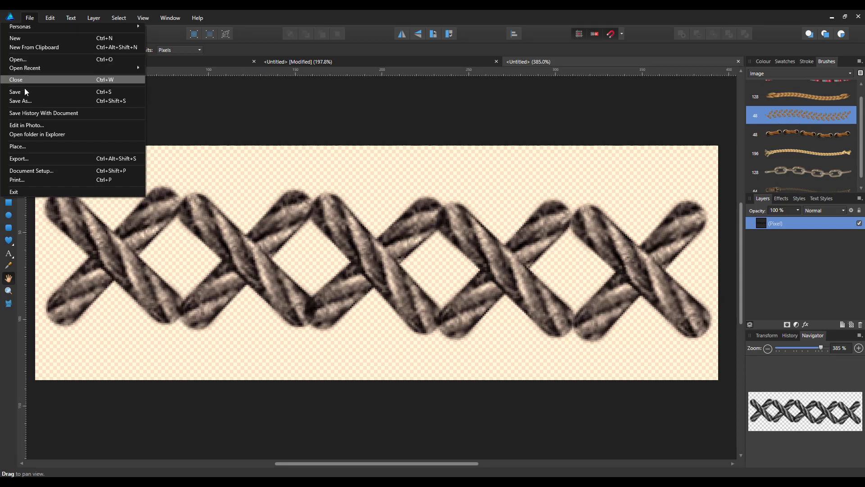
click(23, 158)
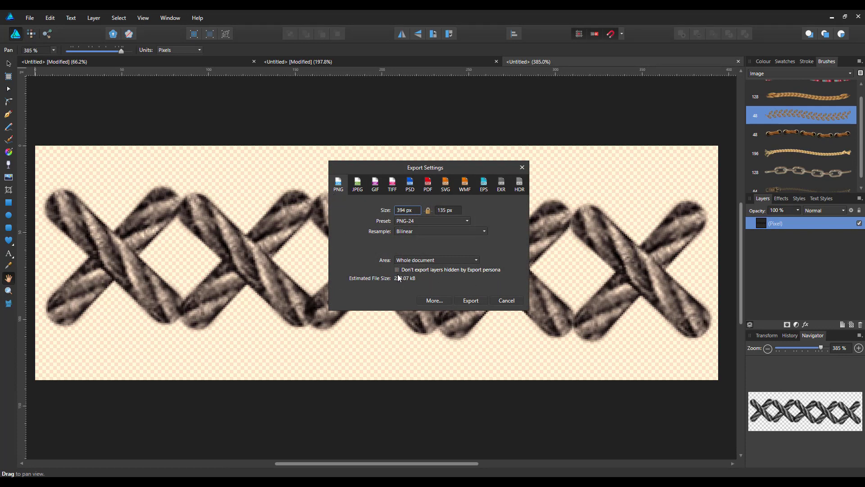
Save the PNG export as crossstitch4.png by changing crossstitch3's number to 4
click(469, 301)
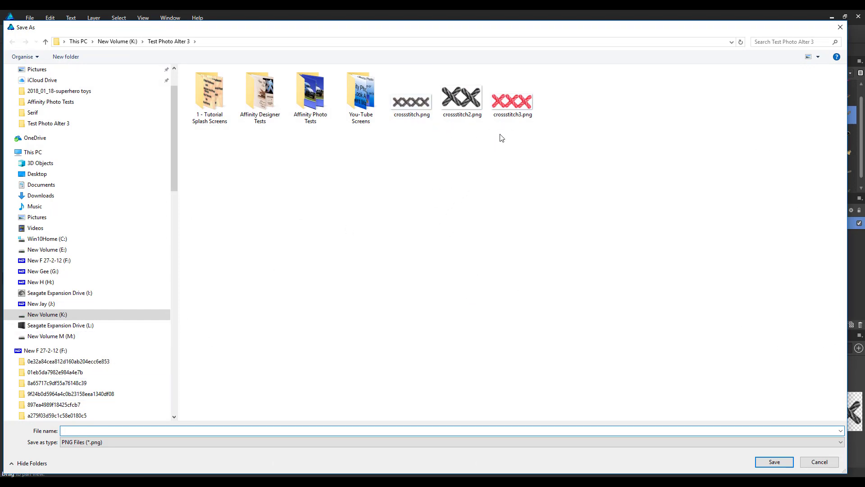
click(512, 107)
double_click(92, 431)
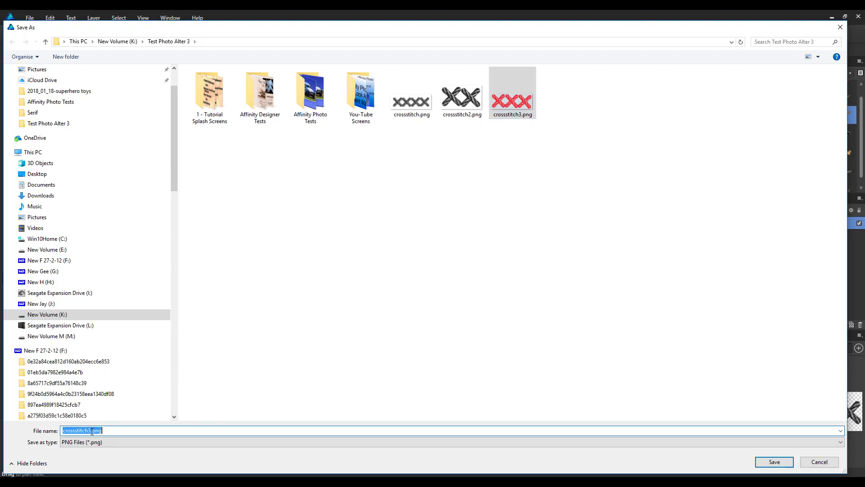
drag(89, 429, 104, 429)
text(4)
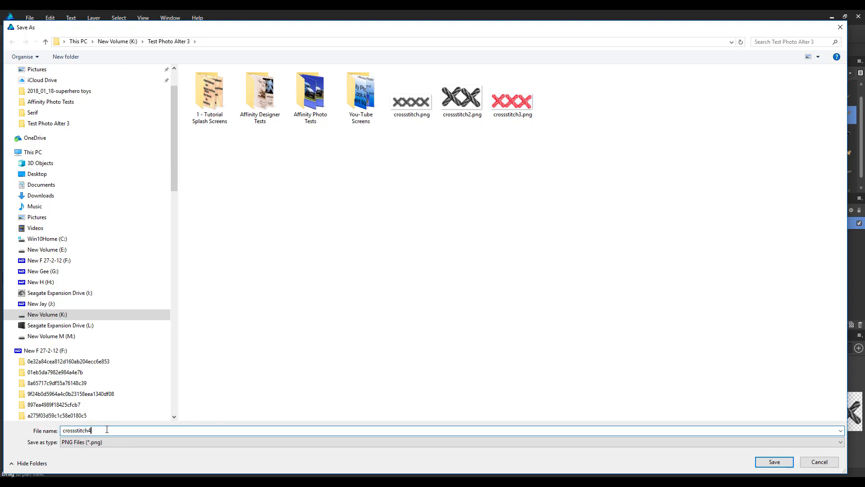
click(774, 462)
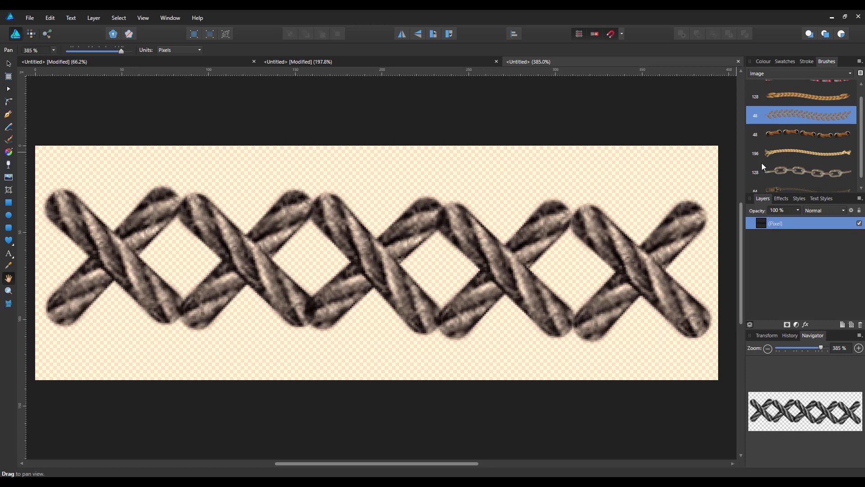
Close the cross-stitch copy document without saving its changes
click(762, 62)
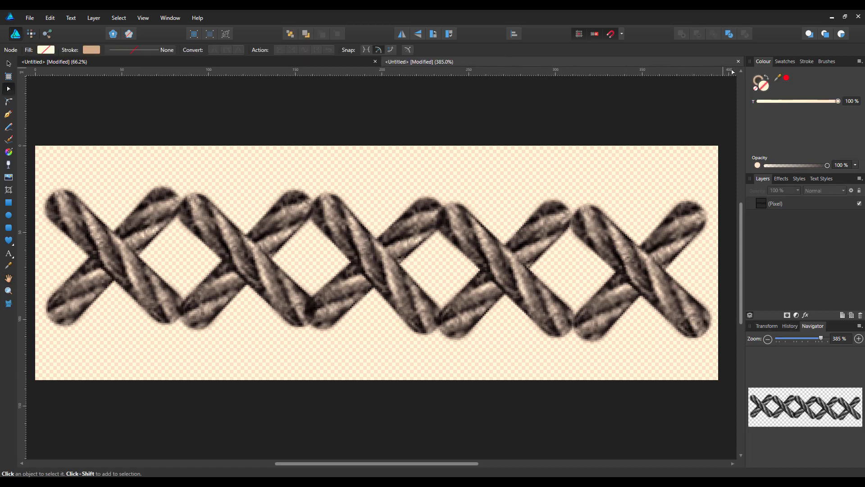
click(739, 63)
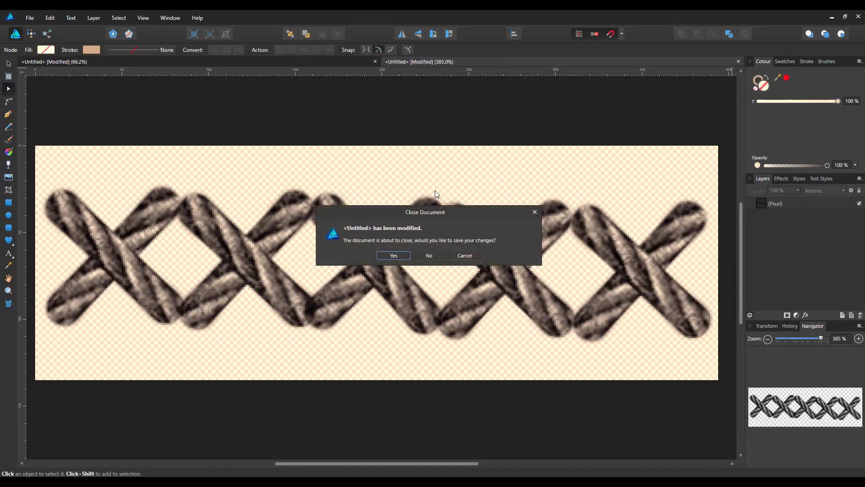
click(435, 258)
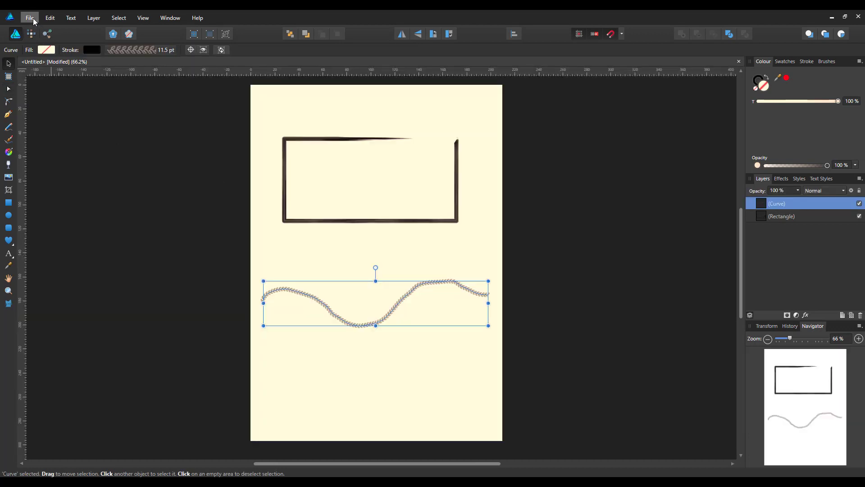
Create a new 400 × 400 px document with a transparent background
click(34, 18)
click(28, 36)
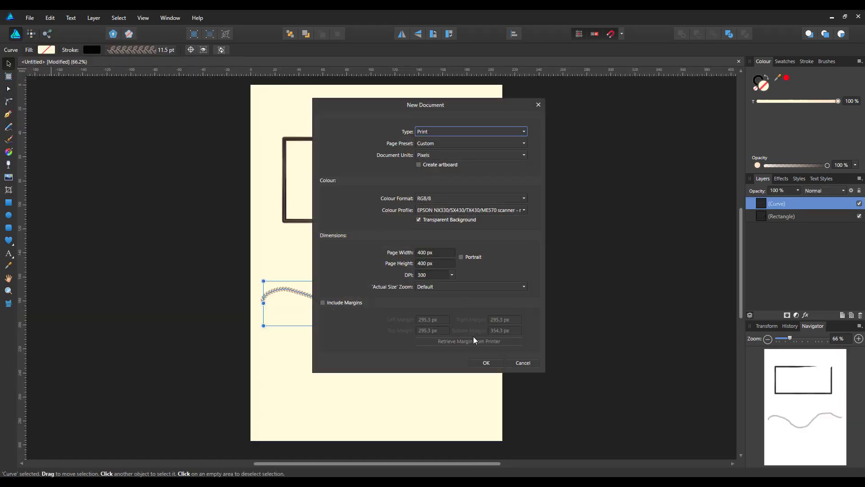
click(486, 362)
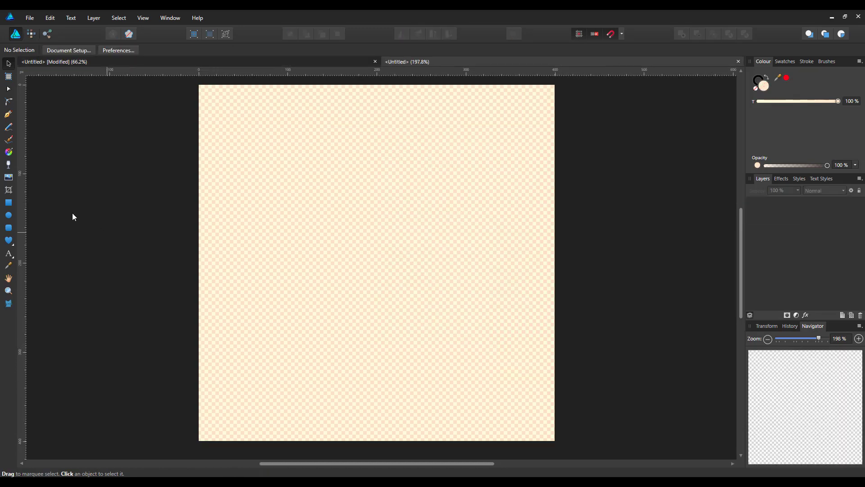
In Pixel persona, paint a row of red crosses with the Stitch Brushes cross-stitch brush
click(31, 33)
click(831, 63)
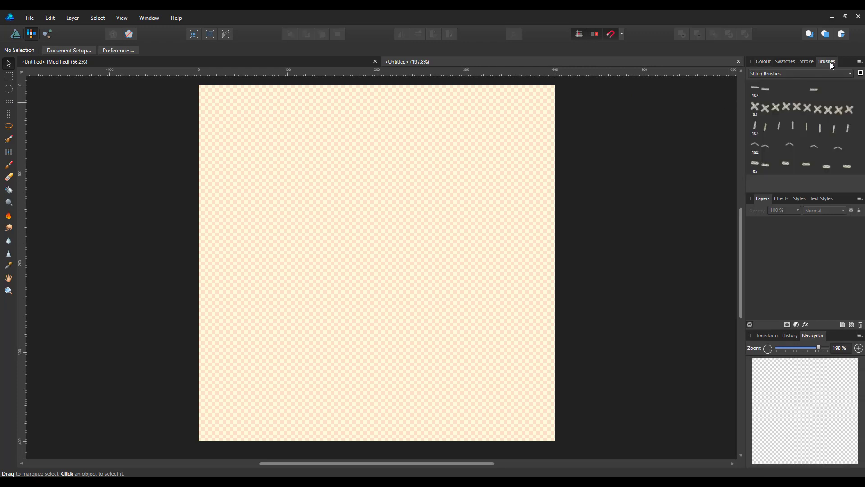
click(809, 107)
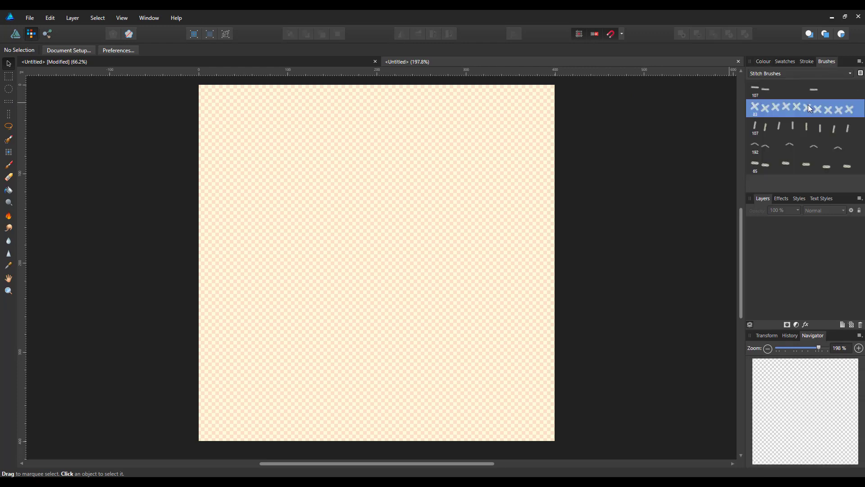
click(766, 61)
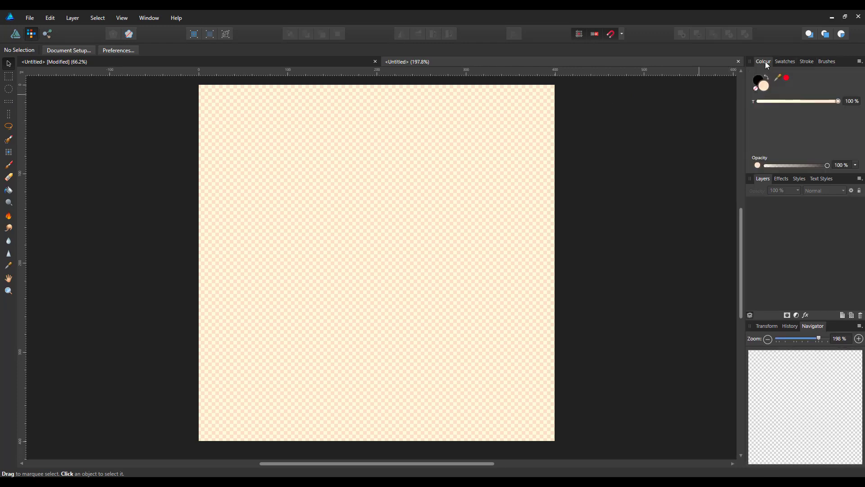
click(786, 79)
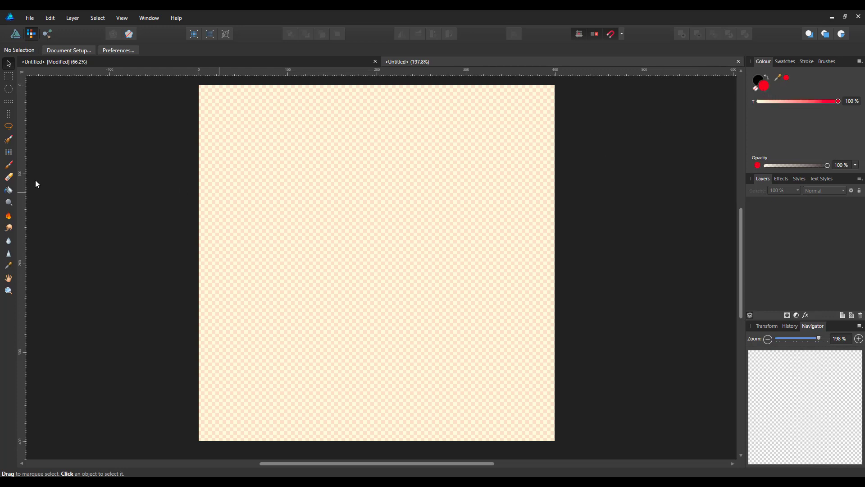
click(8, 165)
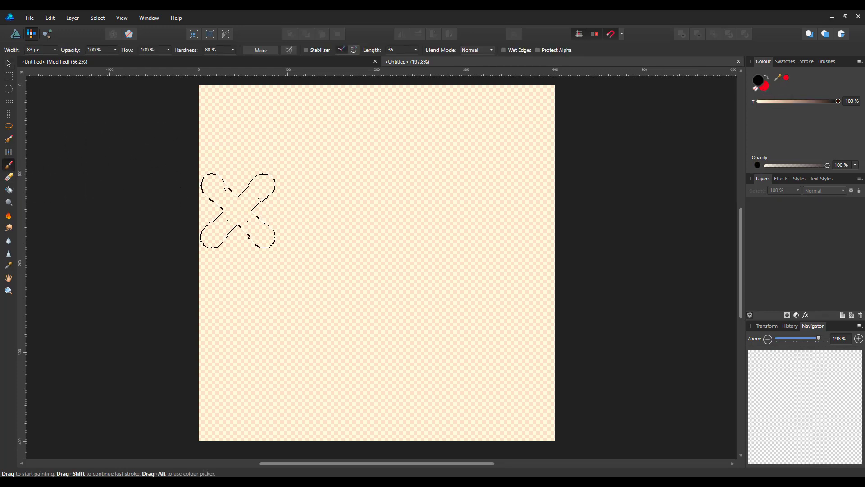
click(768, 81)
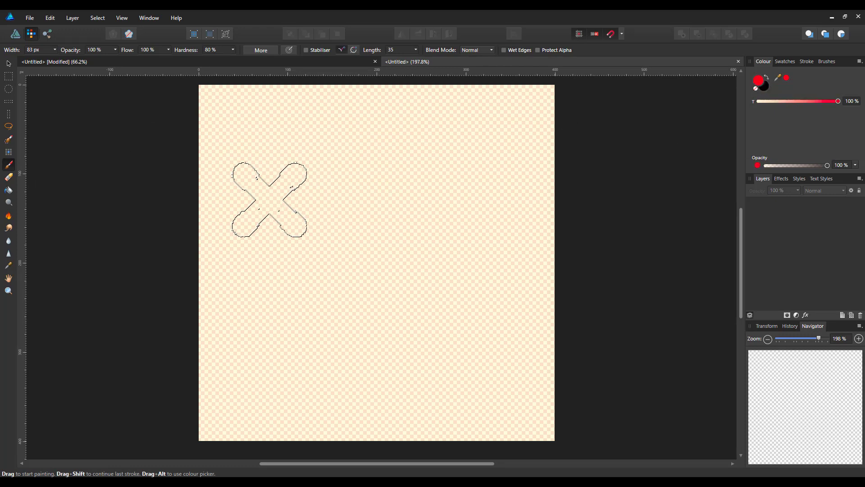
key(ctrl+shift+n)
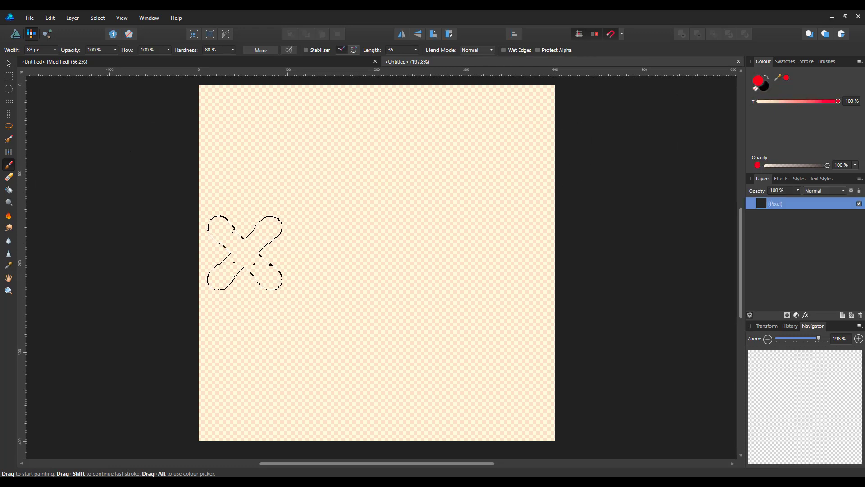
mouse_move(245, 253)
mouse_down()
mouse_move(284, 240)
mouse_move(314, 261)
mouse_move(511, 283)
mouse_move(464, 319)
mouse_move(377, 299)
mouse_up()
Undo the stray extra crosses and rotate the red row about 5° to level it
key(ctrl+z)
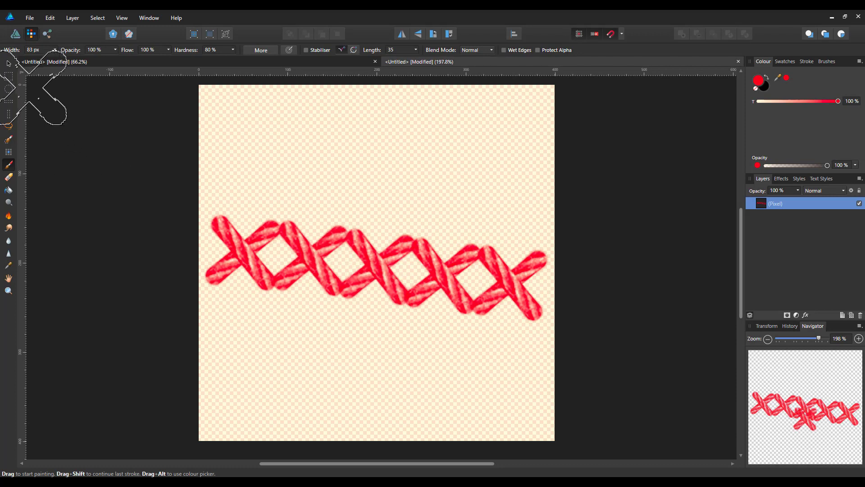
click(8, 64)
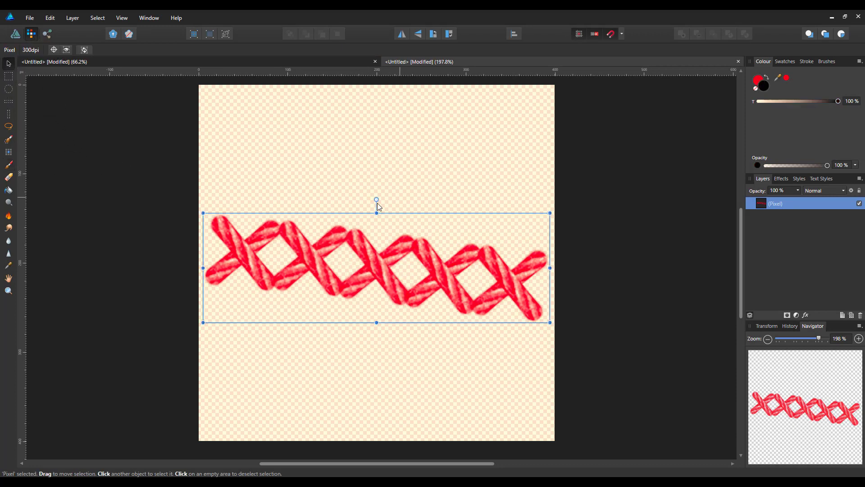
drag(375, 199, 371, 199)
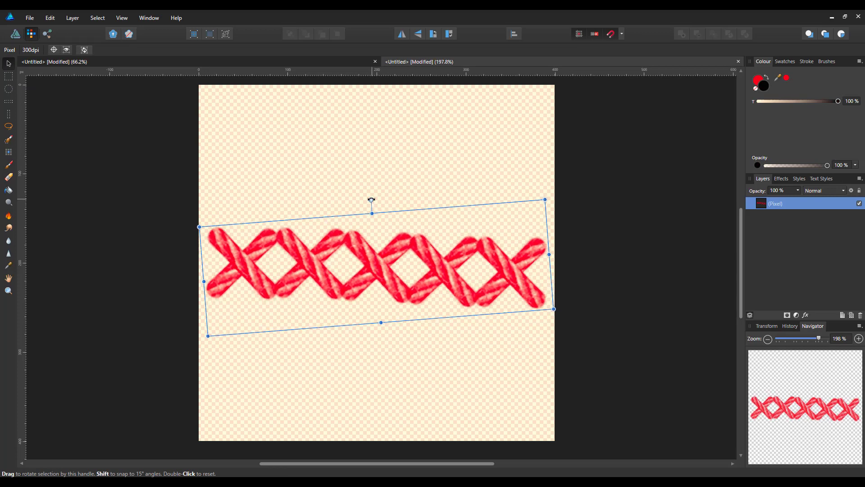
Marquee-select the red crosses, copy them, and create a new document from the clipboard
click(12, 78)
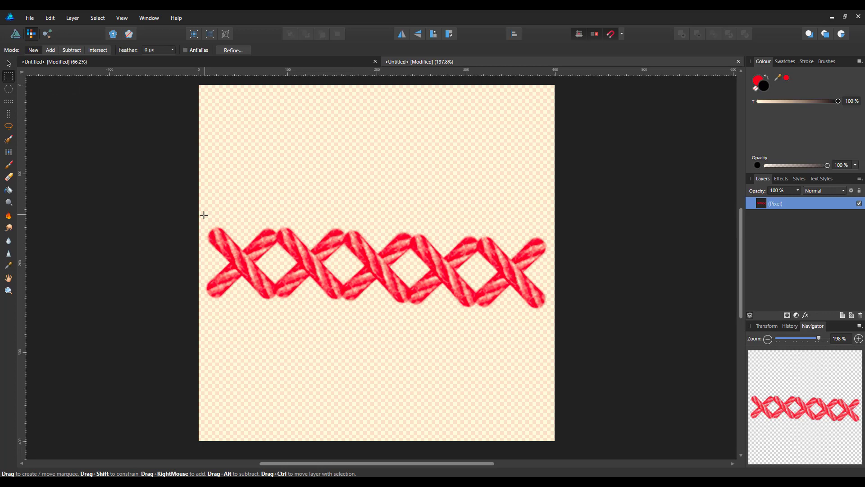
drag(203, 211, 552, 320)
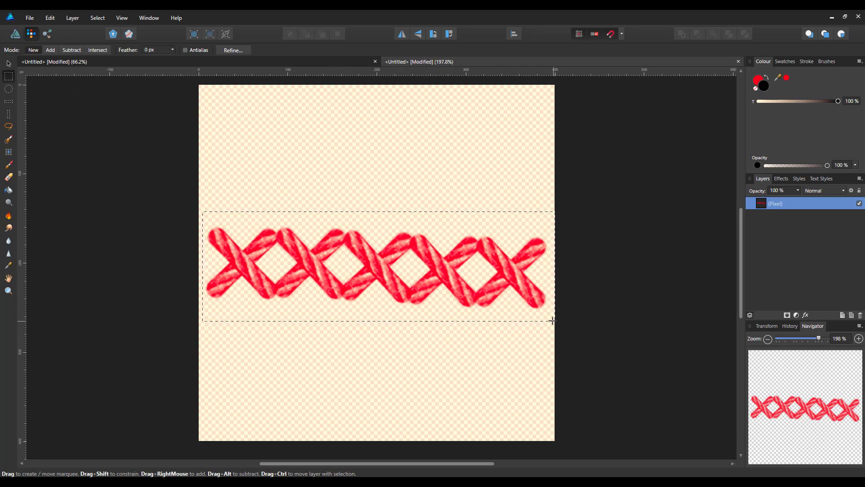
click(50, 19)
click(27, 56)
click(29, 19)
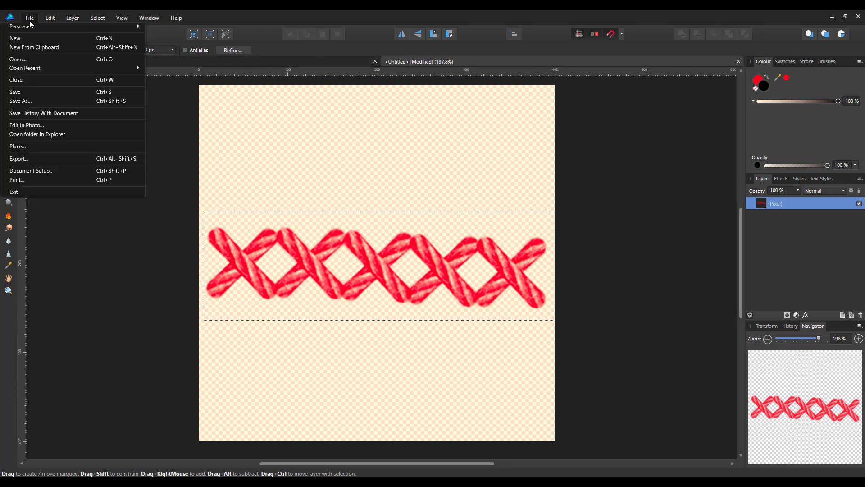
click(30, 47)
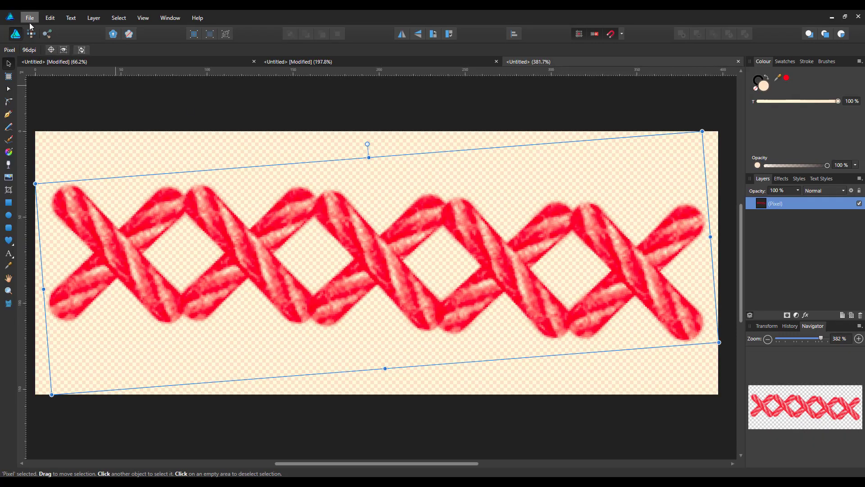
Export the red crosses as crossstitch5.png, adapting the crossstitch4 file name
click(30, 19)
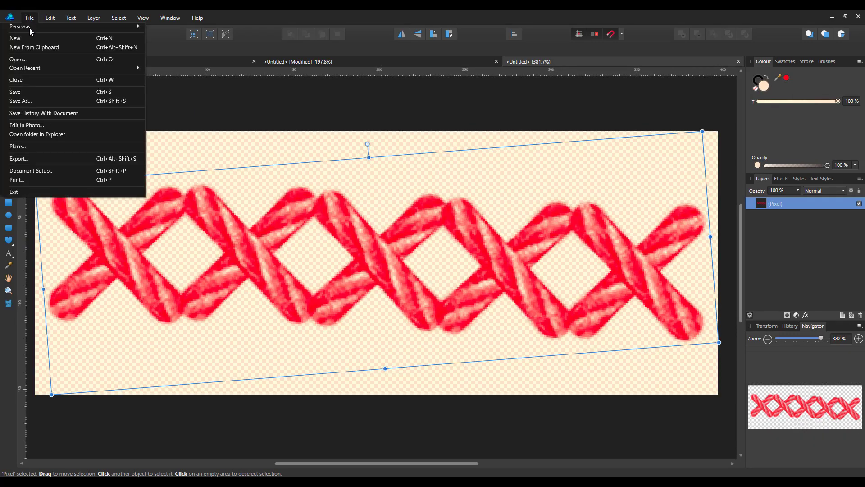
click(32, 159)
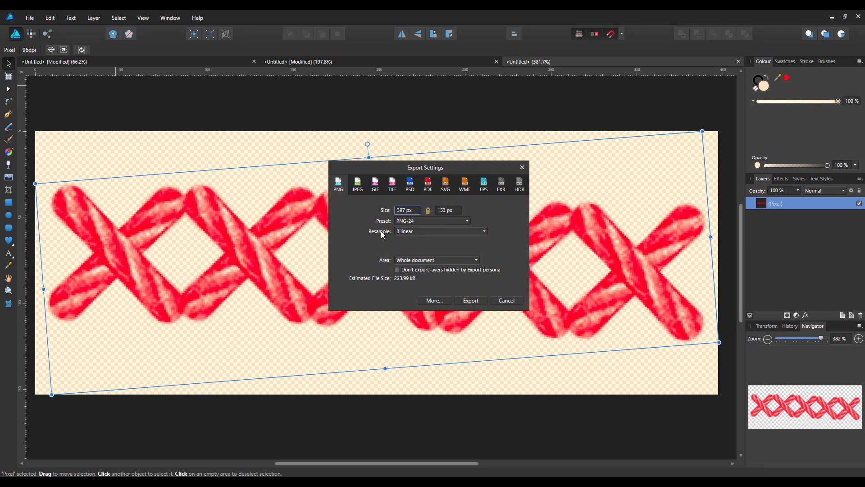
click(470, 301)
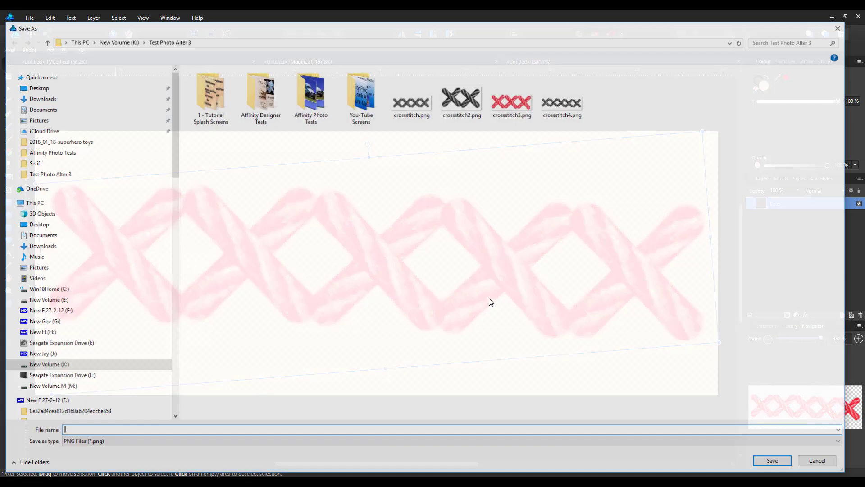
click(575, 111)
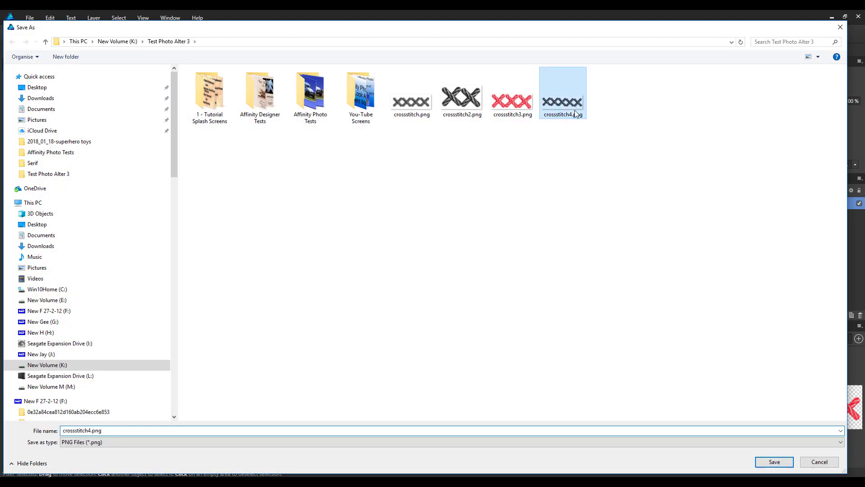
double_click(122, 430)
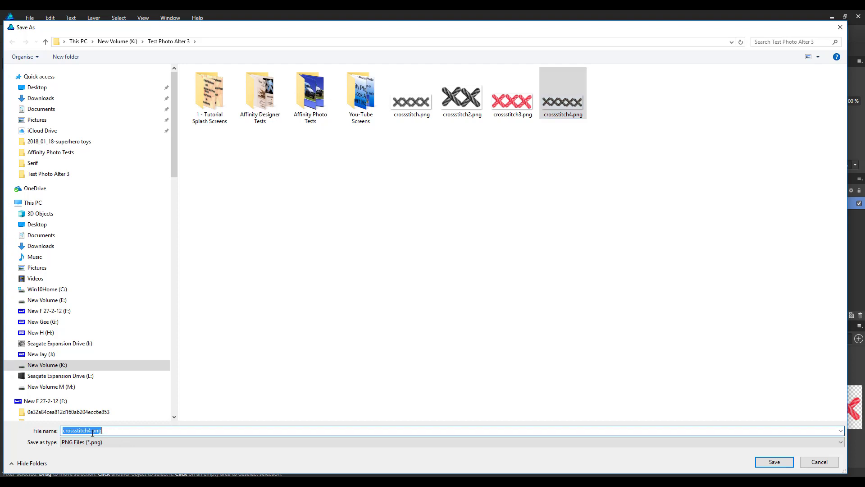
drag(89, 429, 107, 429)
text(5)
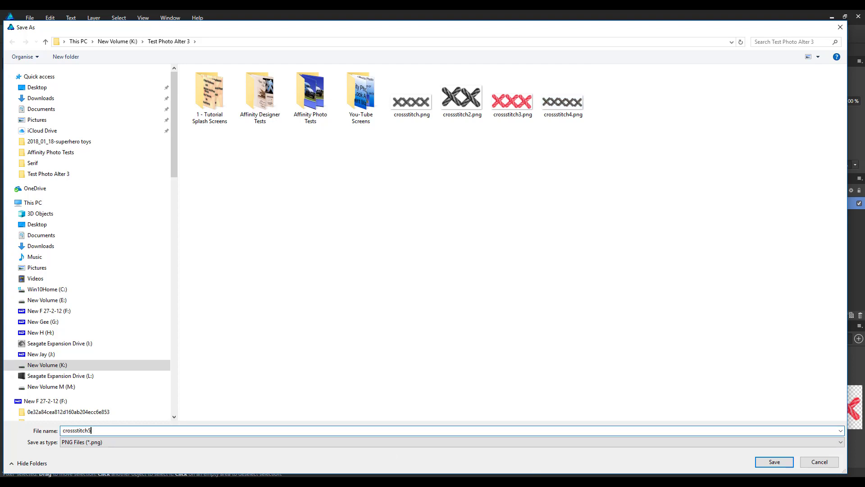
click(780, 461)
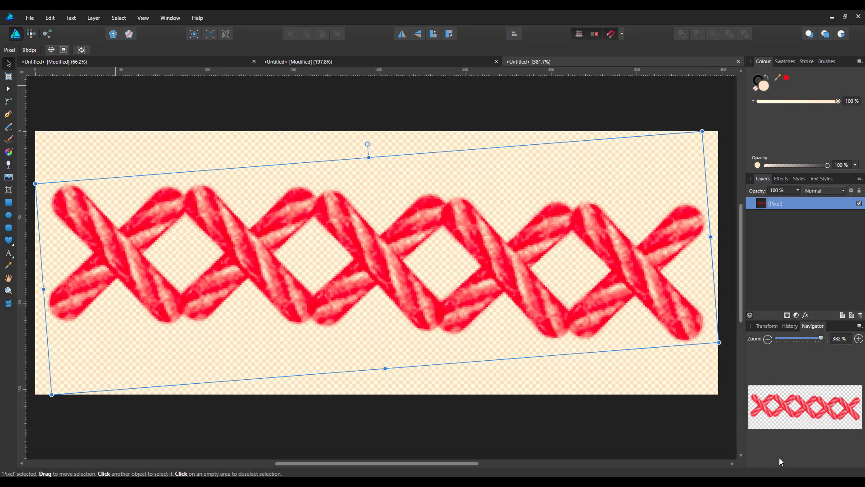
Close both red cross-stitch documents, discarding unsaved changes
click(738, 61)
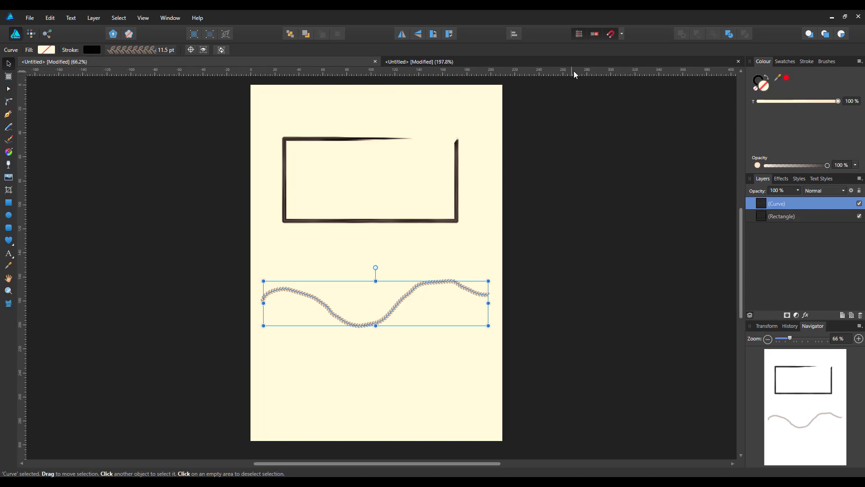
click(606, 61)
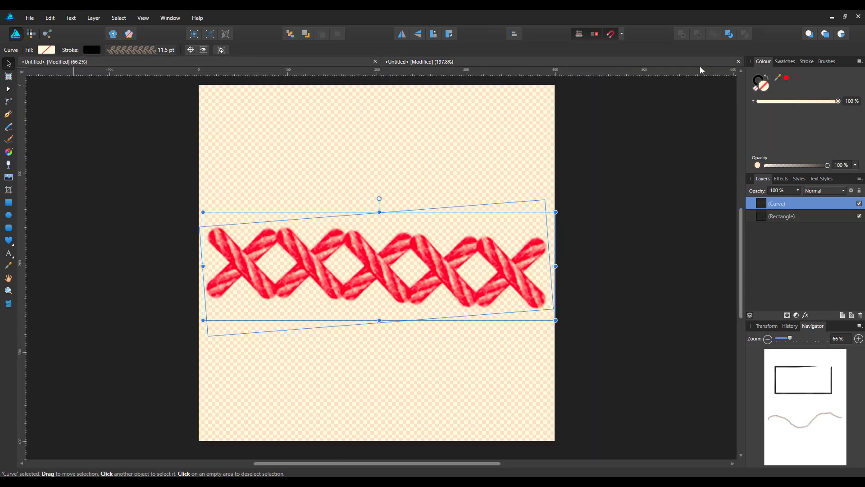
click(738, 61)
click(432, 255)
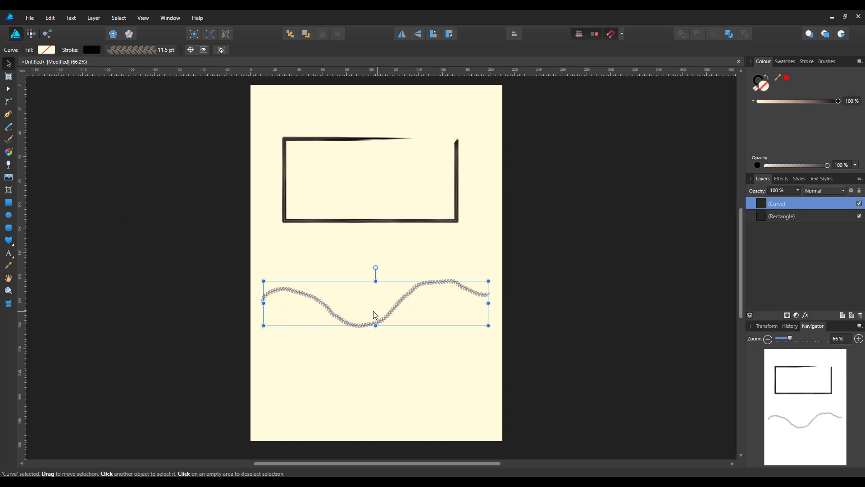
Drag the wavy curve up to the rectangle's top edge, then list the Brushes category's cross-stitch brushes
drag(373, 307, 375, 100)
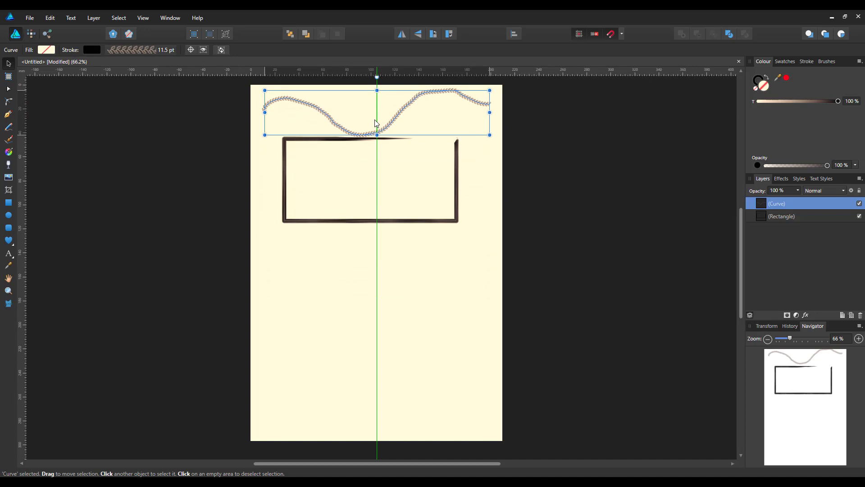
click(462, 322)
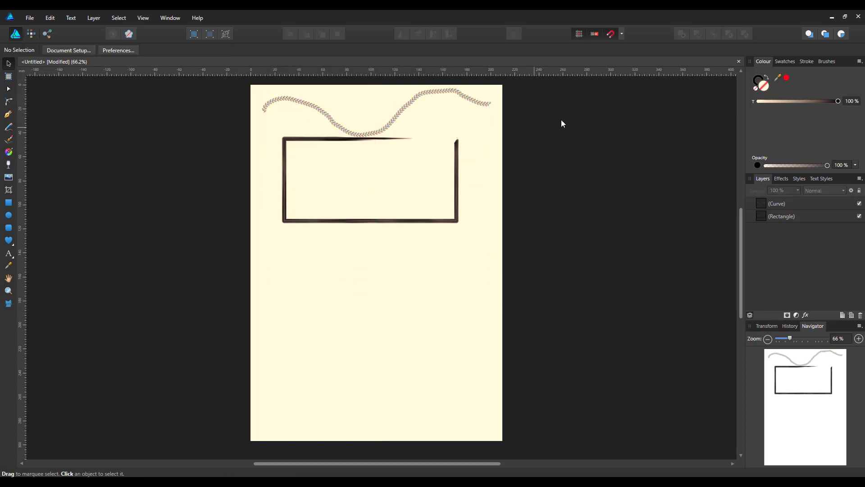
click(827, 63)
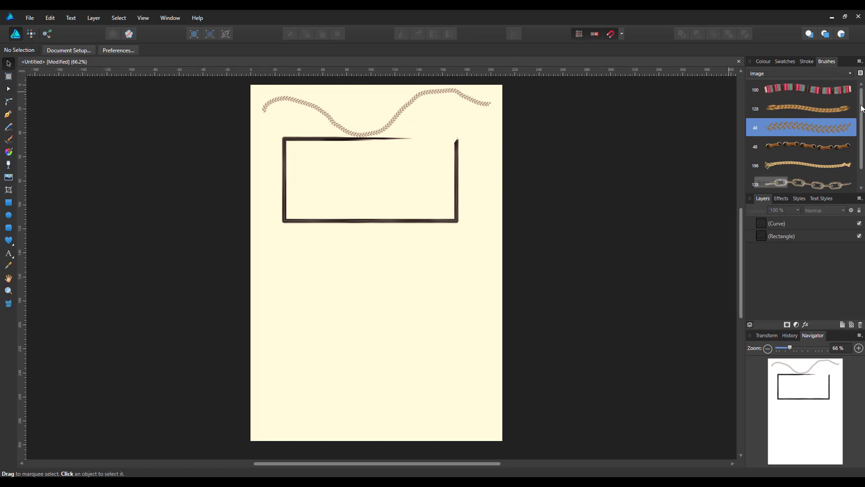
click(850, 73)
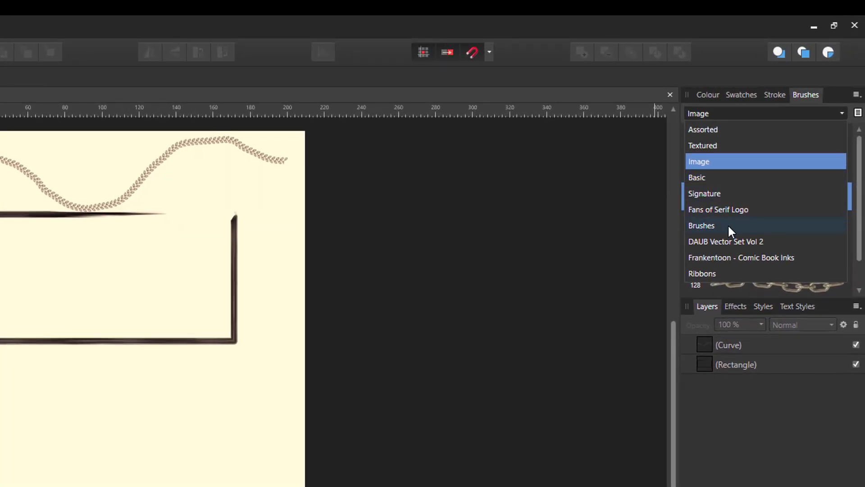
click(729, 226)
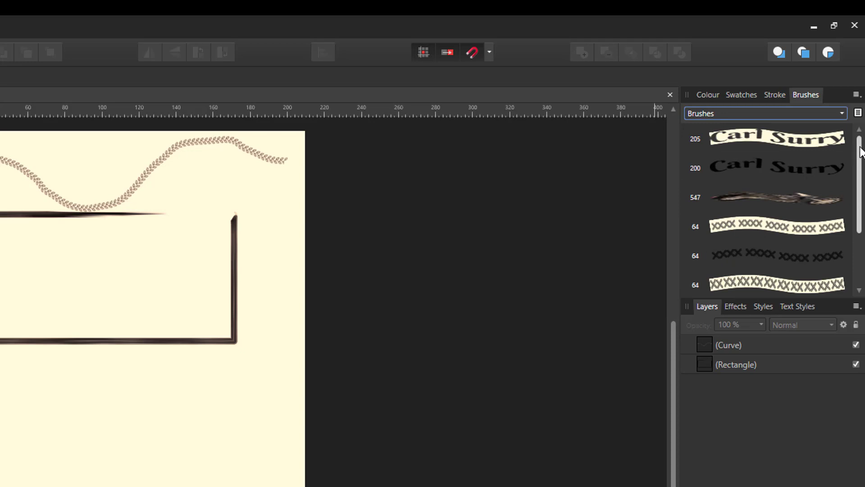
scroll(861, 151, down, 3)
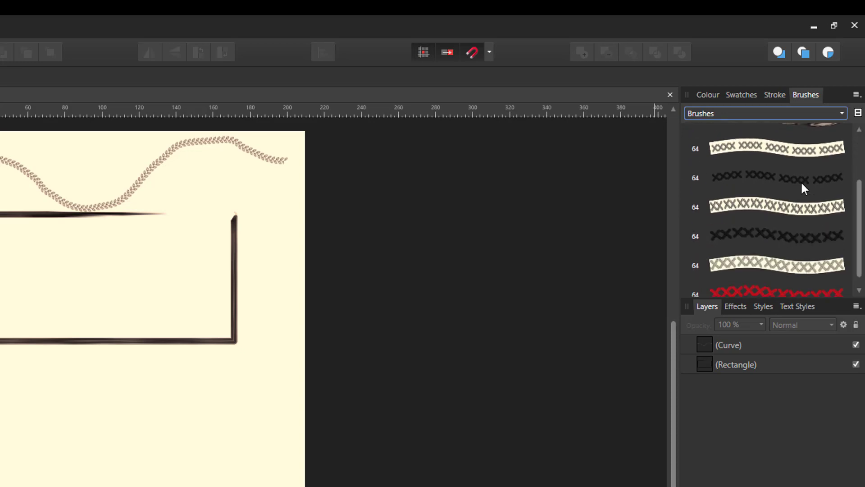
scroll(859, 208, down, 1)
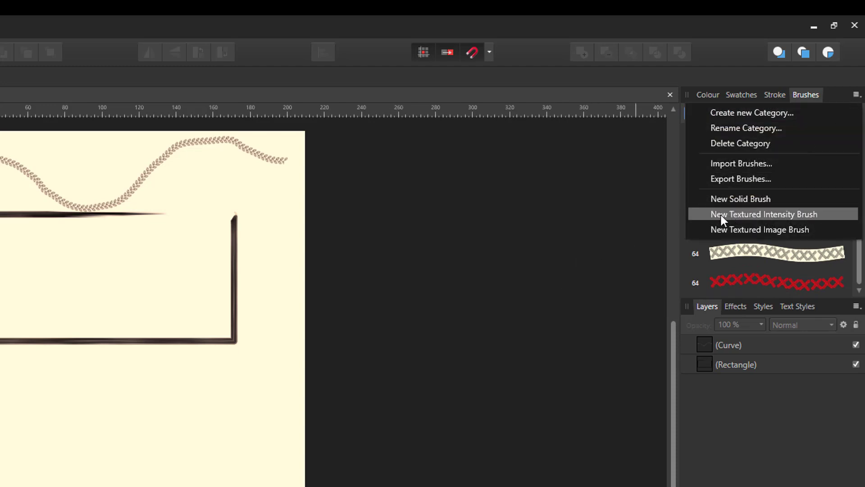
Create a textured intensity brush and a textured image brush from crossstitch4.png
click(759, 211)
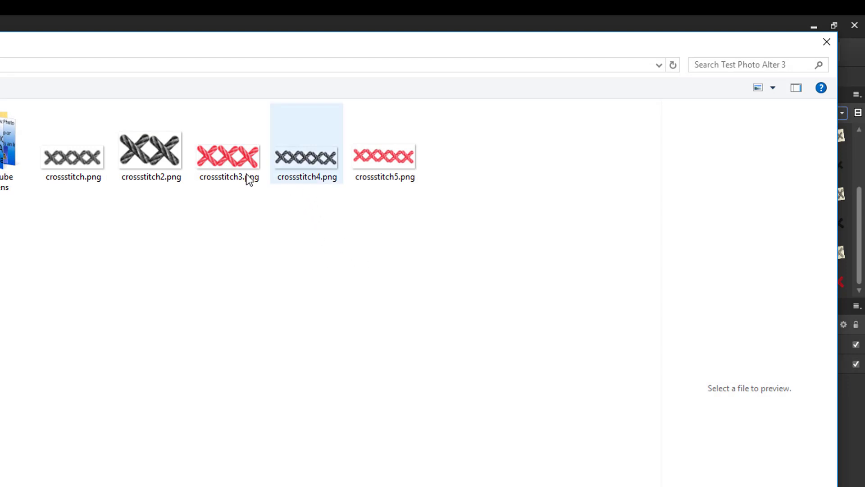
click(317, 160)
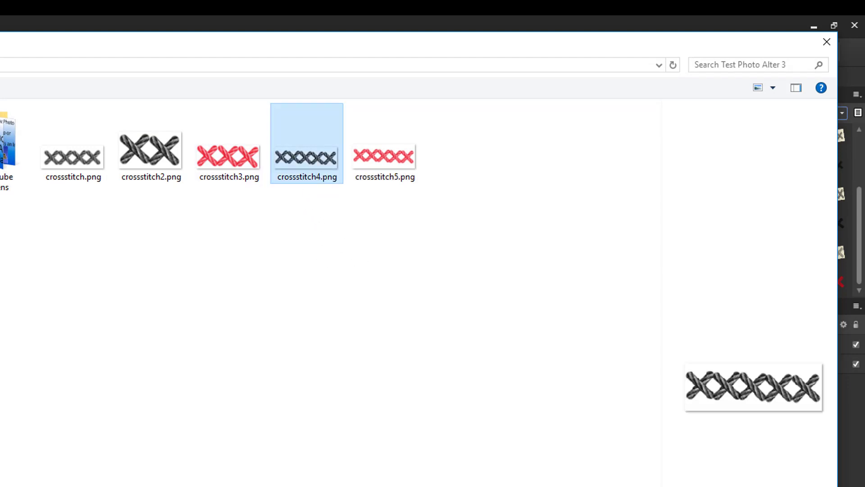
key(Return)
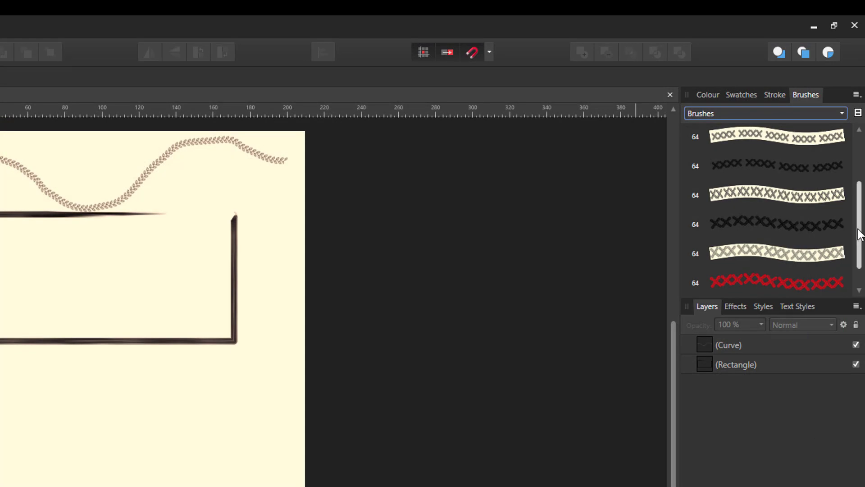
scroll(858, 241, down, 1)
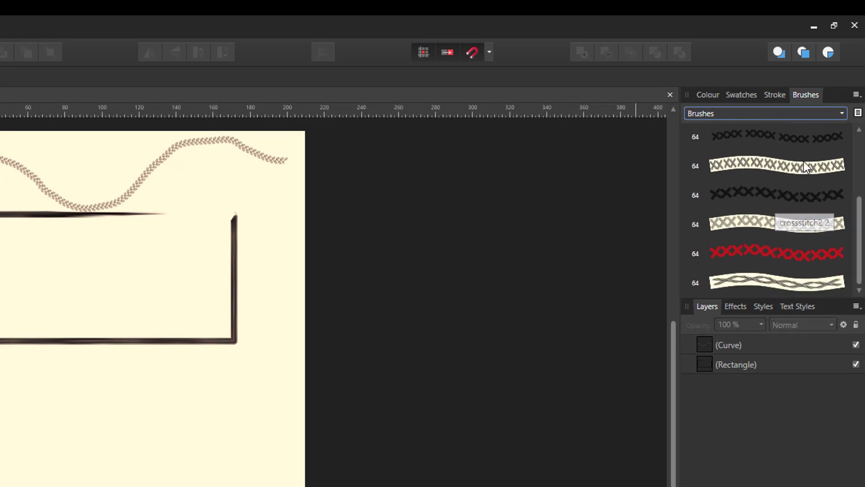
click(856, 96)
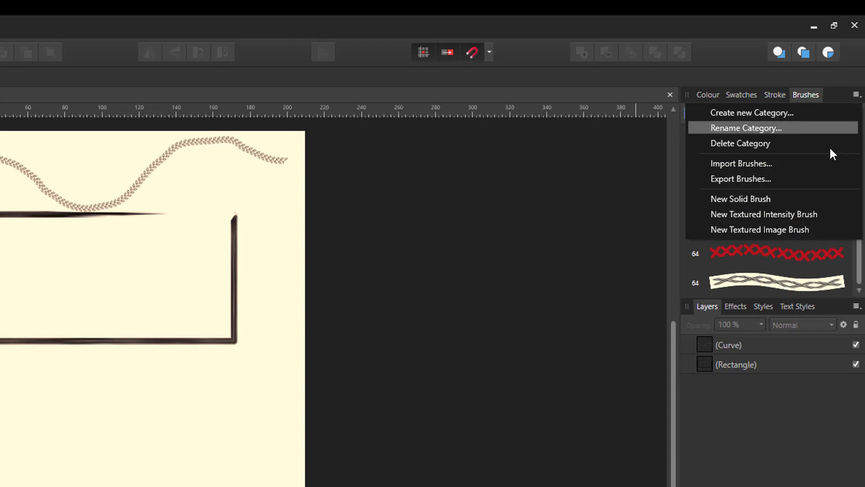
click(787, 225)
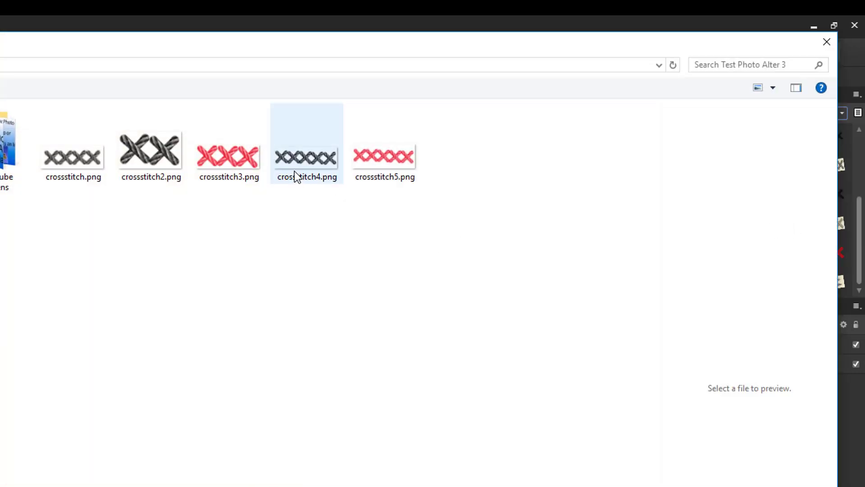
click(290, 161)
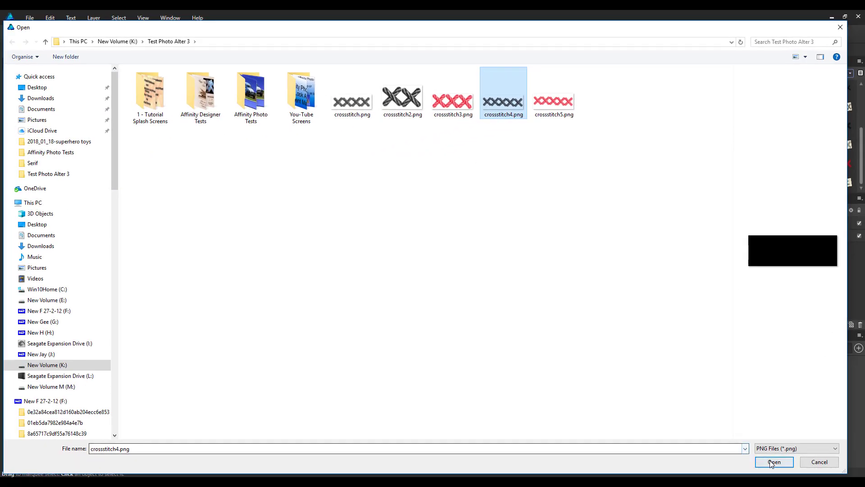
click(770, 463)
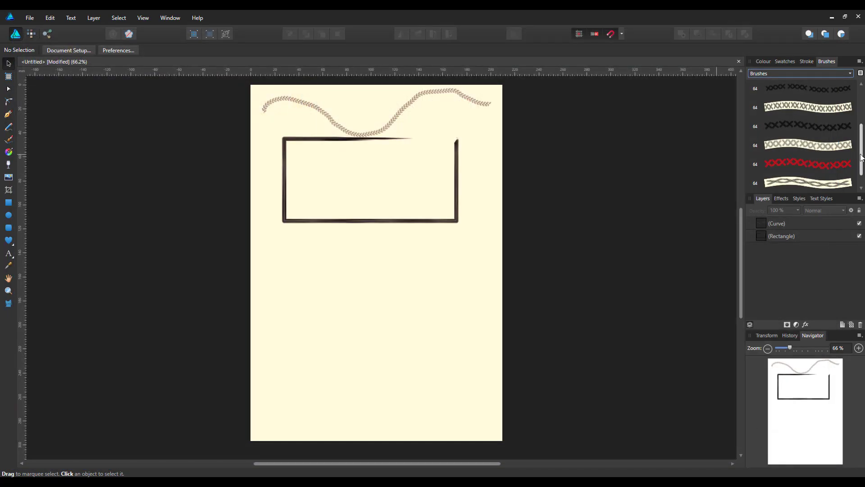
scroll(861, 157, down, 1)
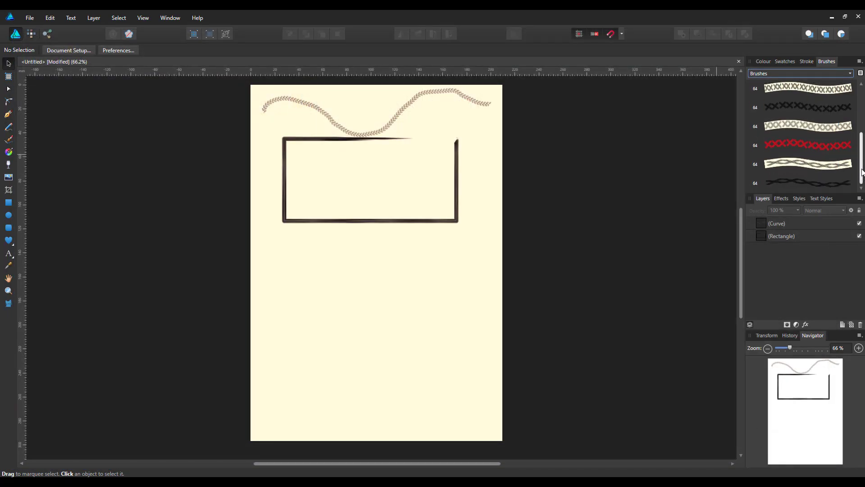
Create a textured intensity brush and a textured image brush from crossstitch5.png
click(859, 62)
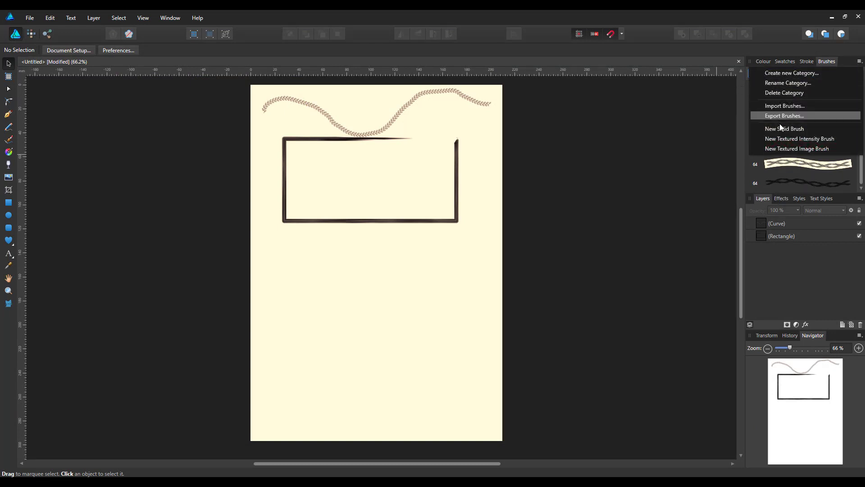
click(788, 139)
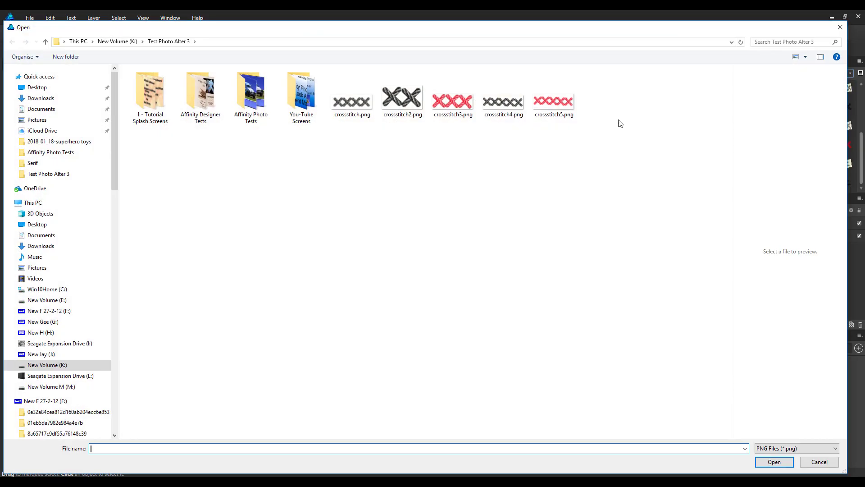
click(567, 112)
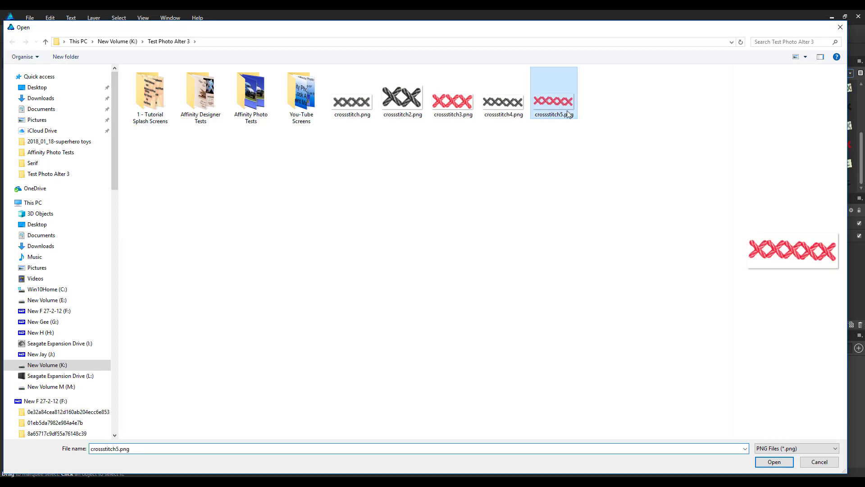
click(774, 461)
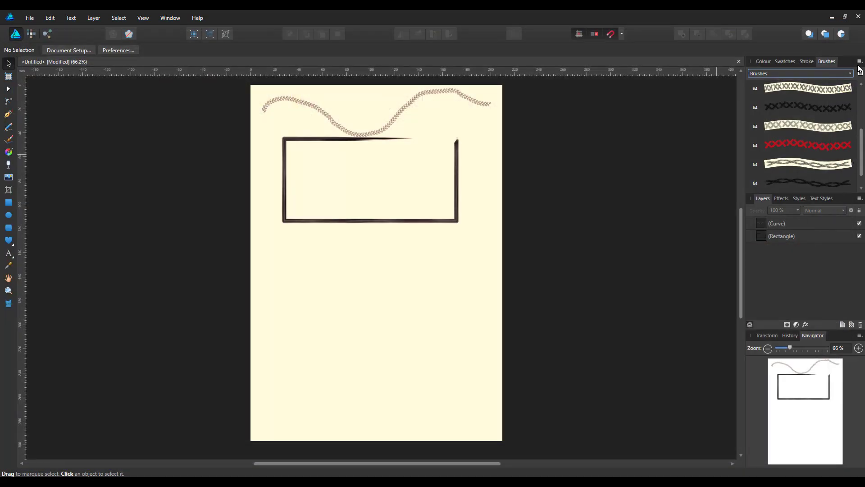
click(861, 62)
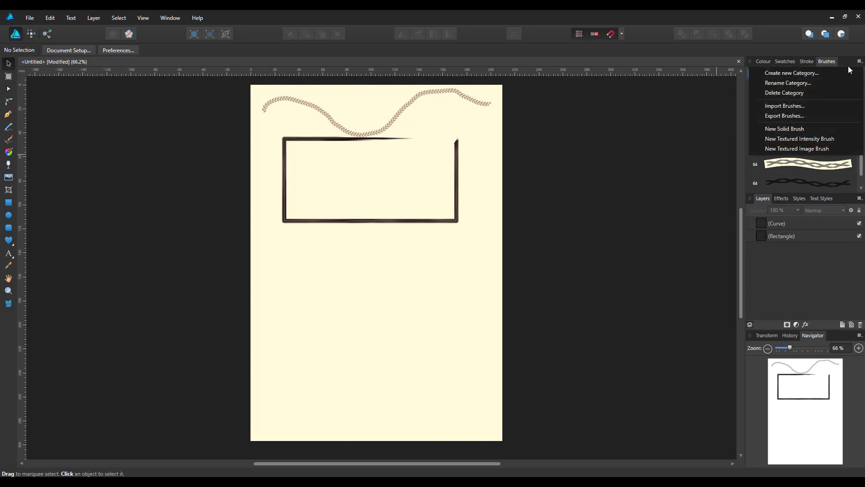
click(801, 148)
click(563, 104)
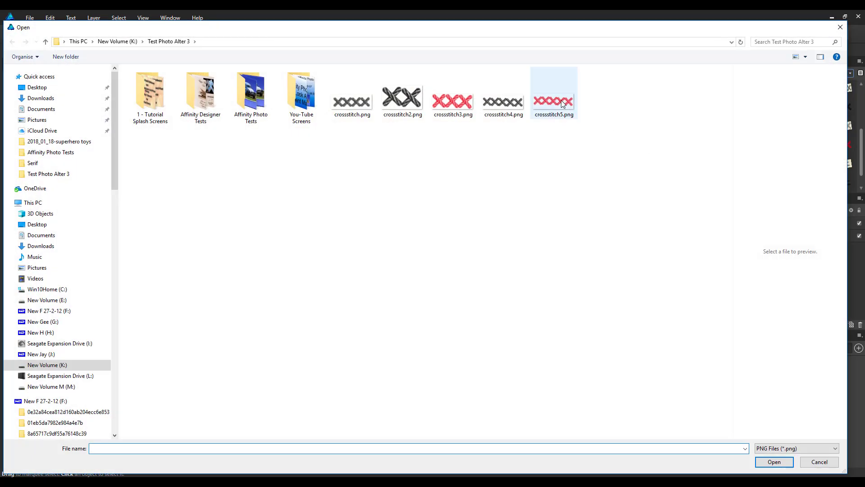
click(773, 461)
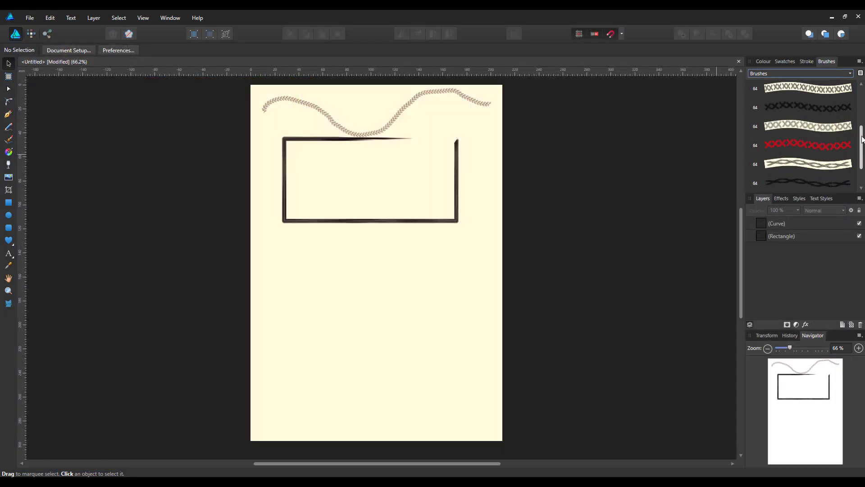
Set Body to Repeat for the crossstitch4 and black crossstitch4 2 brushes
scroll(861, 139, down, 2)
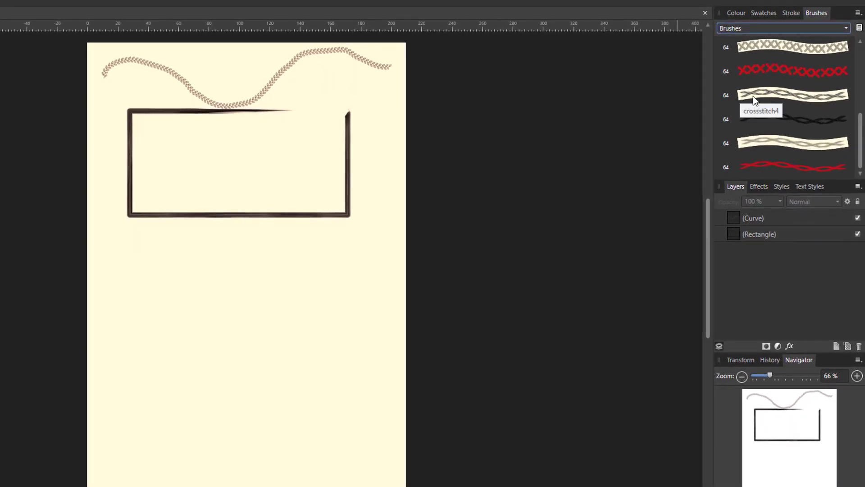
double_click(772, 95)
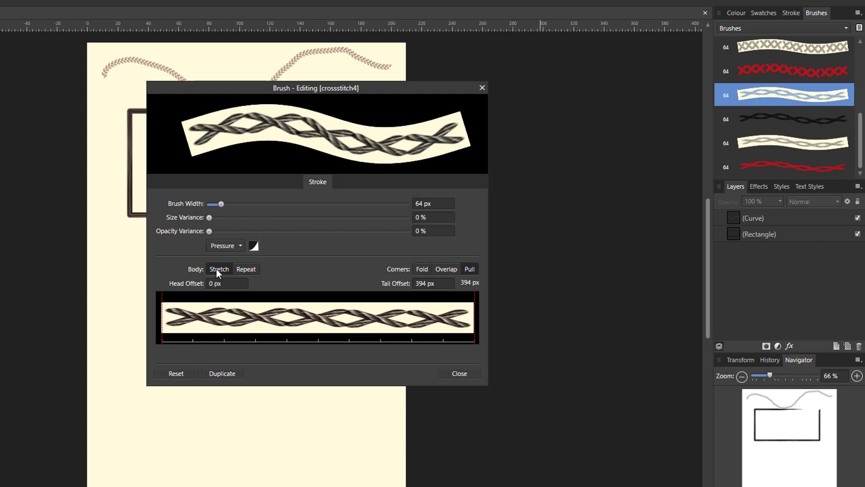
click(252, 271)
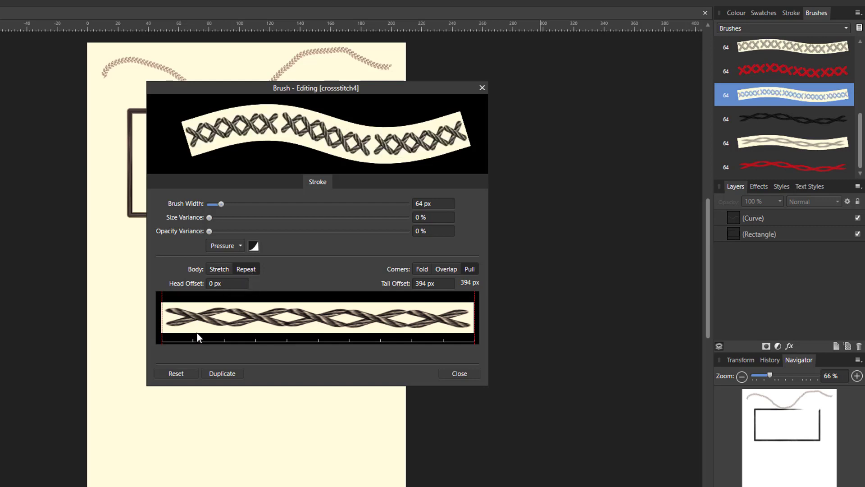
click(458, 375)
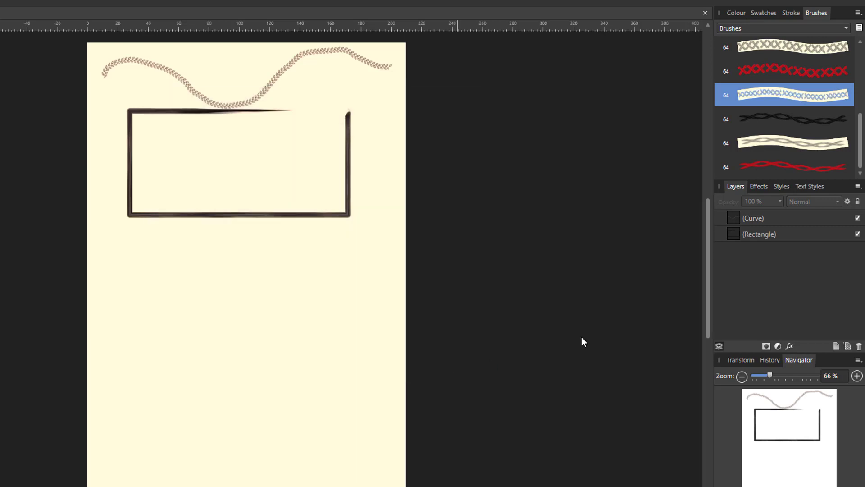
double_click(791, 121)
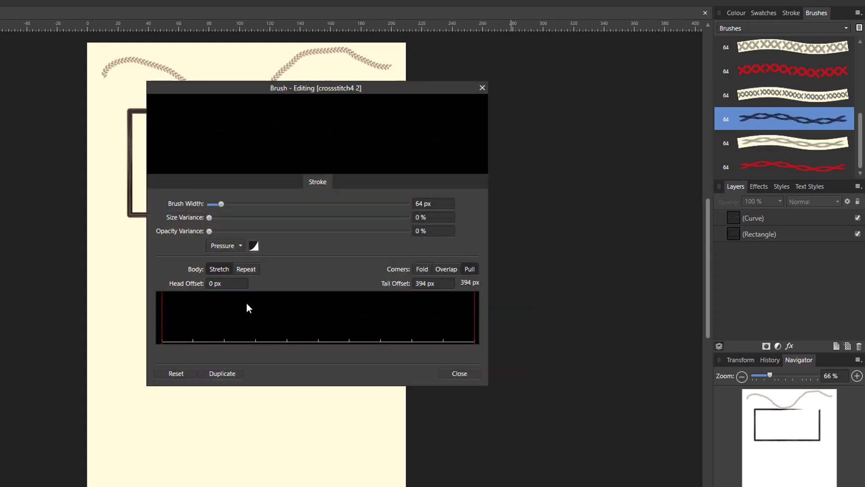
click(247, 269)
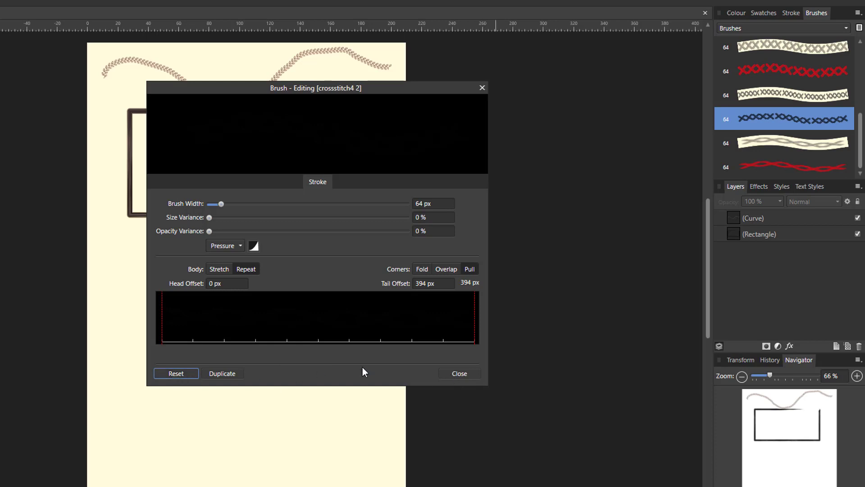
click(459, 374)
Set crossstitch5's Body to Repeat and inspect the red crossstitch5 2 brush, leaving it unchanged
double_click(793, 143)
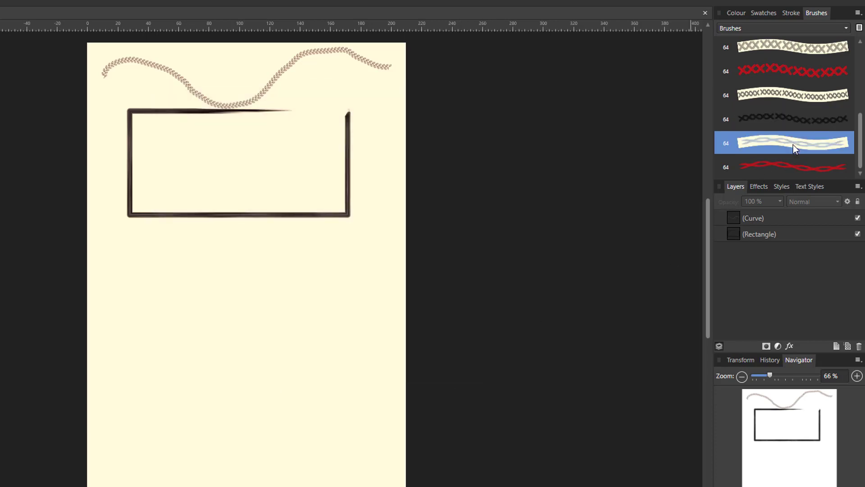
click(247, 270)
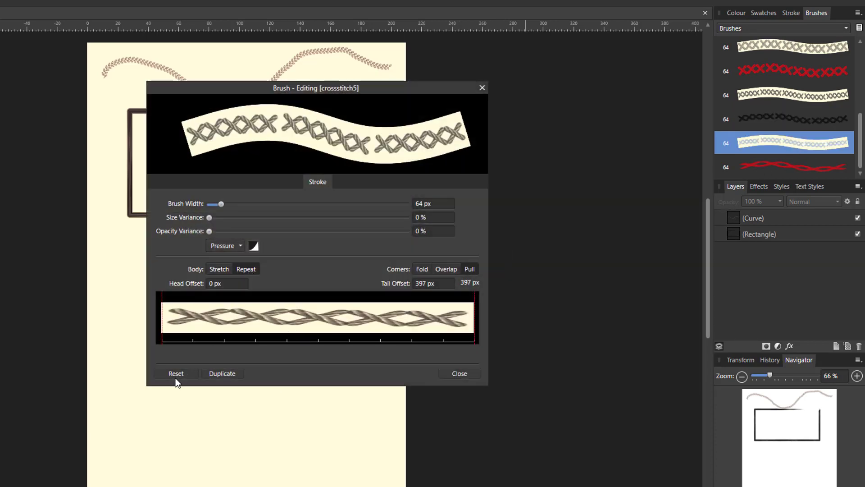
click(456, 375)
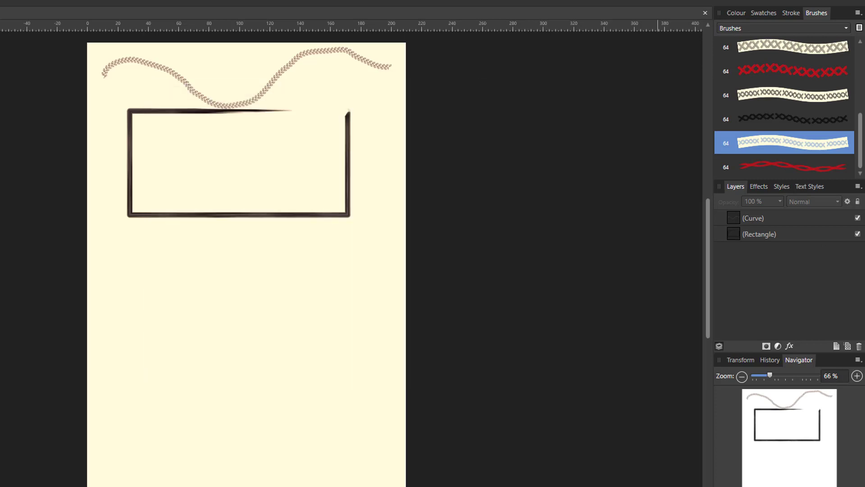
double_click(806, 166)
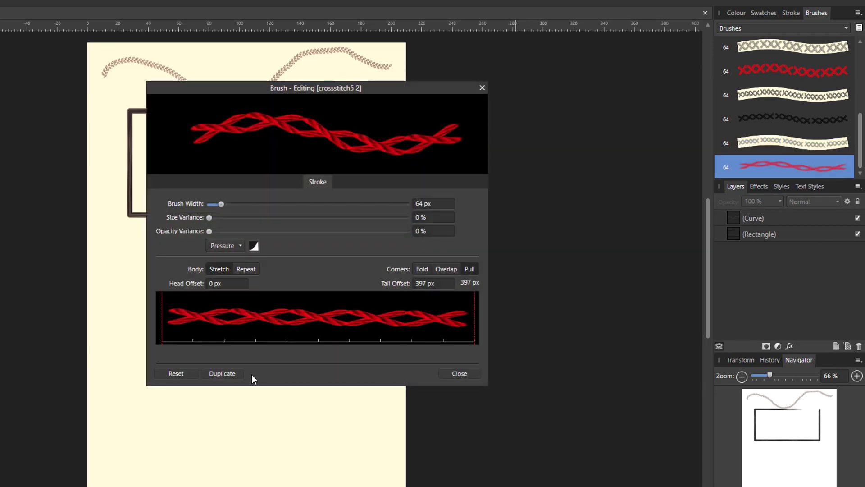
click(464, 377)
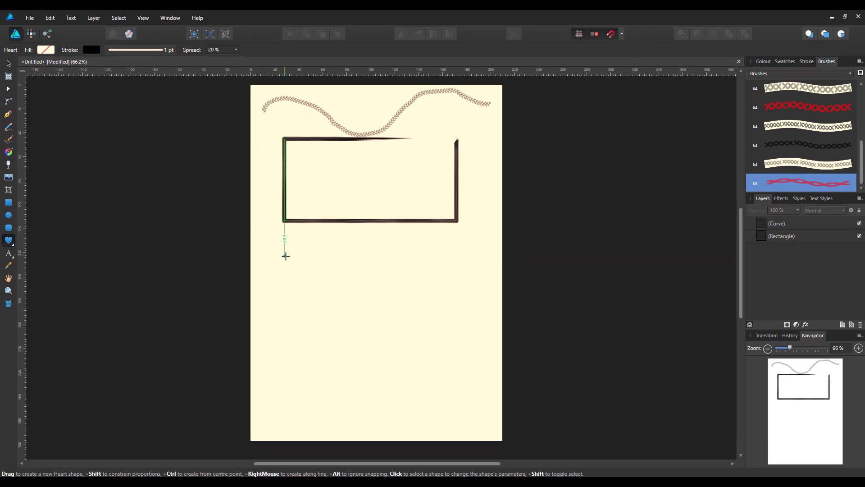
Draw a large heart below the frame and nudge it slightly up and right
drag(286, 256, 515, 434)
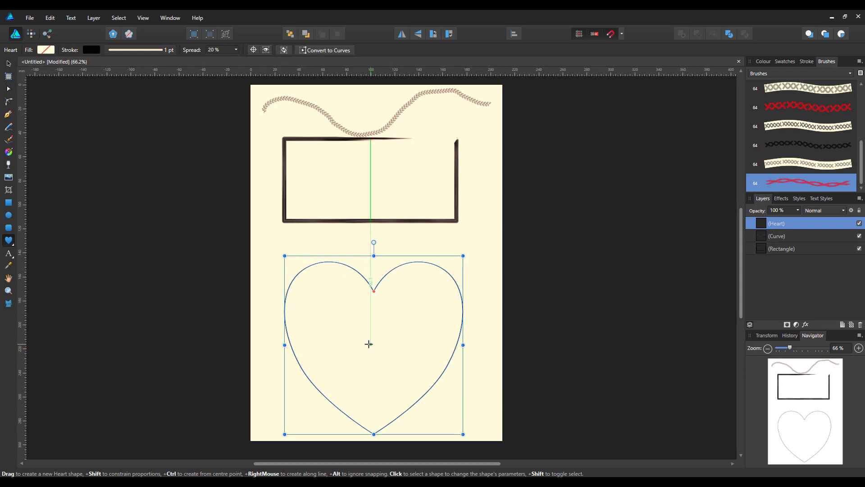
click(8, 64)
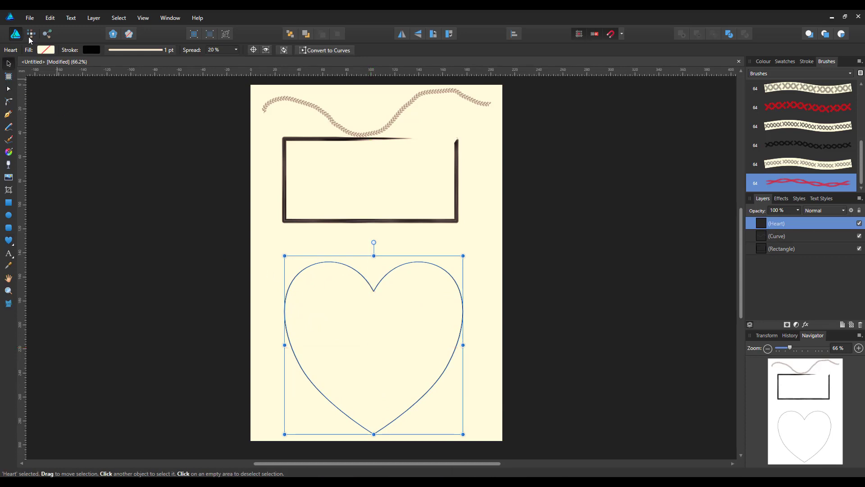
drag(355, 336, 363, 320)
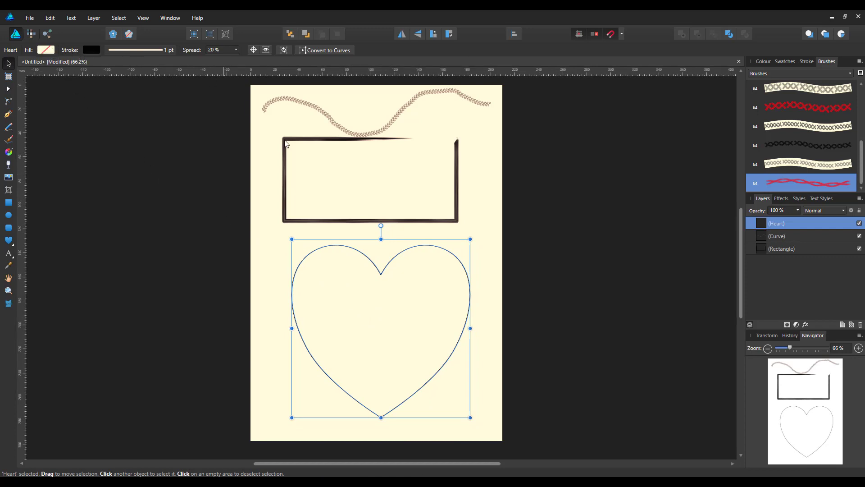
Try crossstitch4, crossstitch4 2 and crossstitch5 on the heart outline, ending with the red twisted brush
click(818, 129)
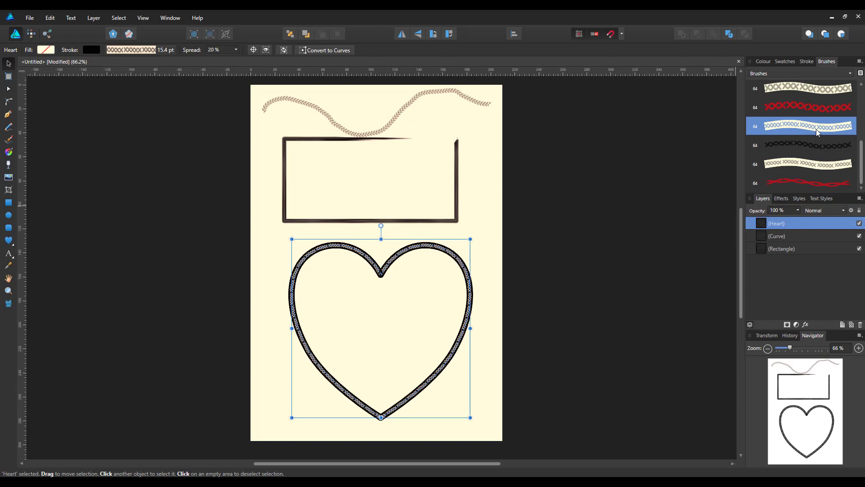
click(818, 145)
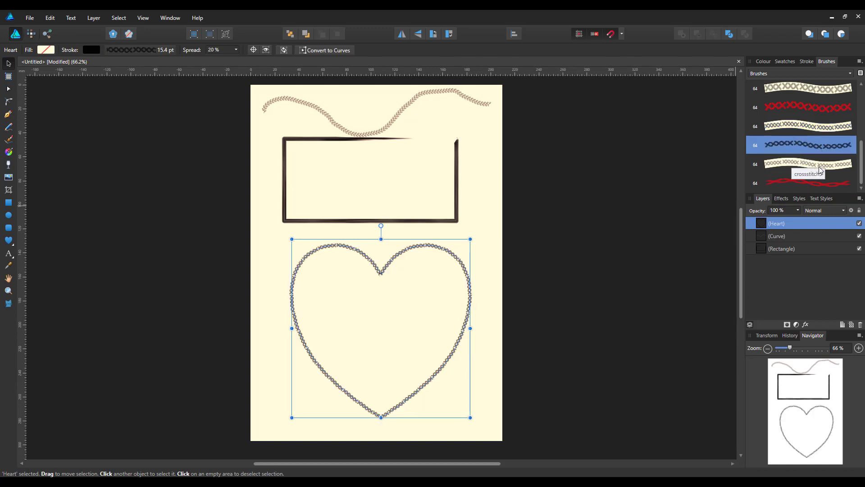
double_click(819, 167)
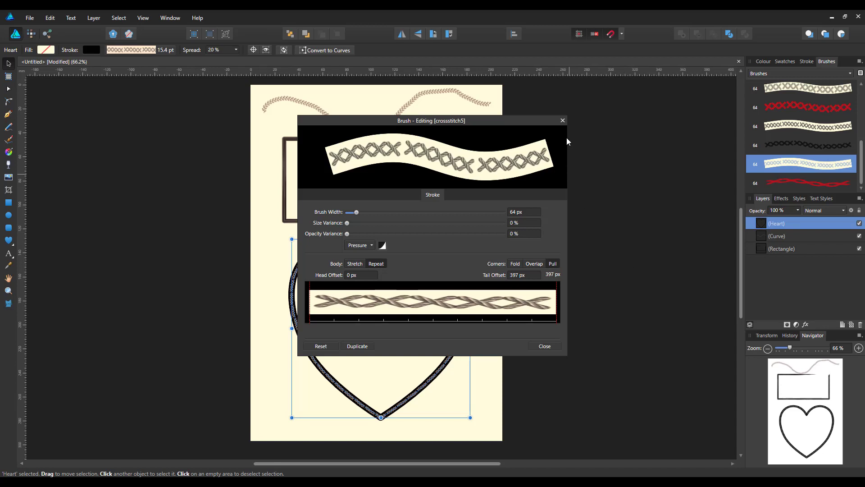
click(562, 120)
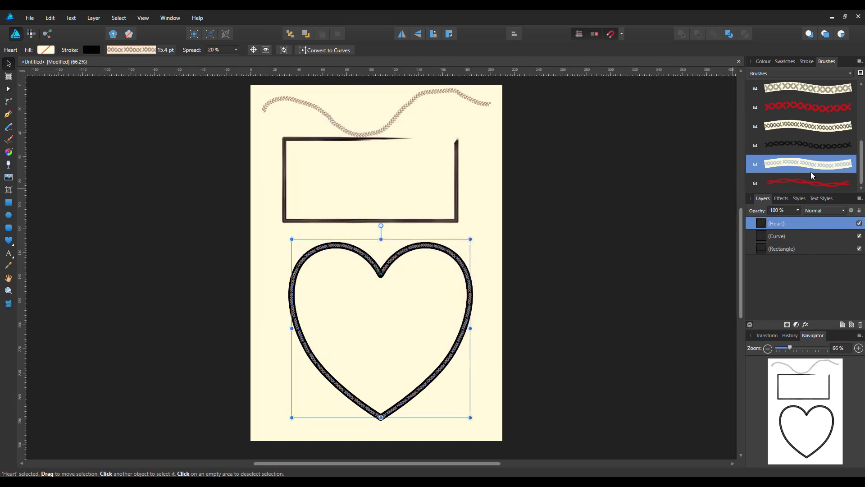
click(795, 186)
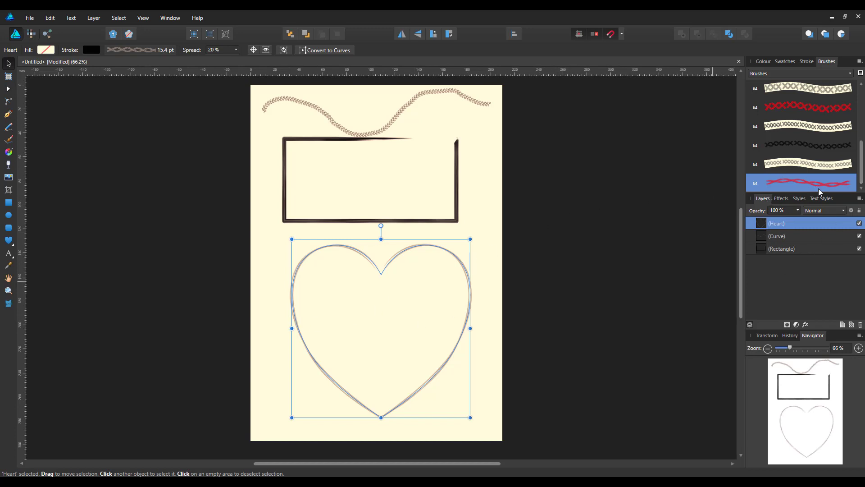
Set the red crossstitch5 2 brush's Body to Repeat, then zoom in on the heart
double_click(760, 191)
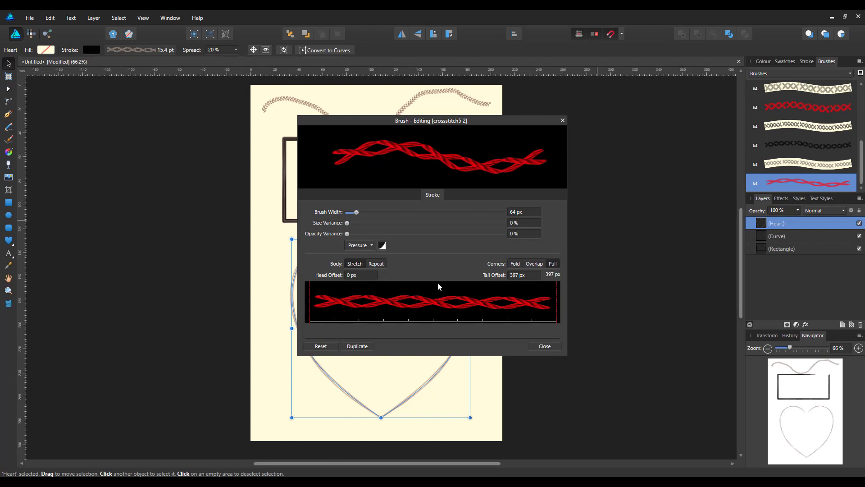
click(377, 264)
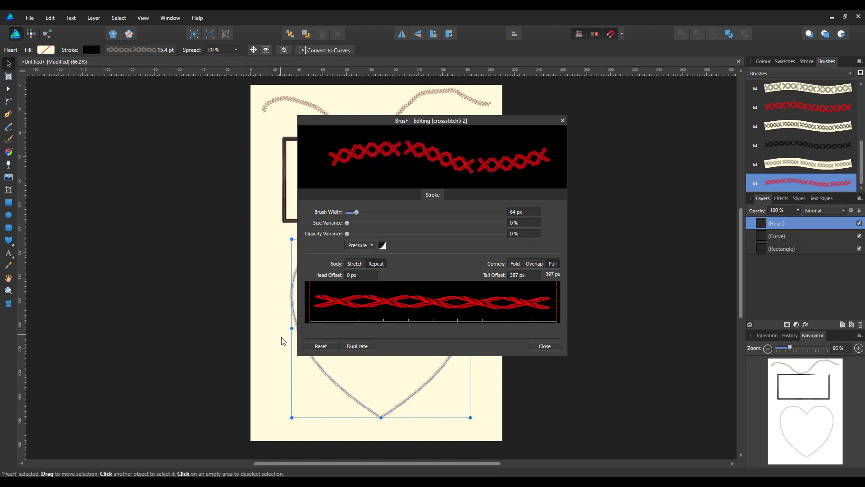
click(320, 345)
click(544, 345)
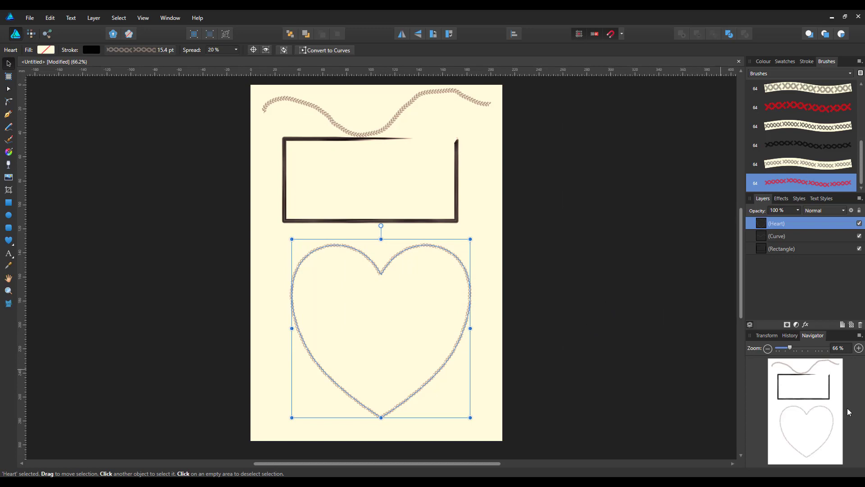
drag(790, 350, 808, 351)
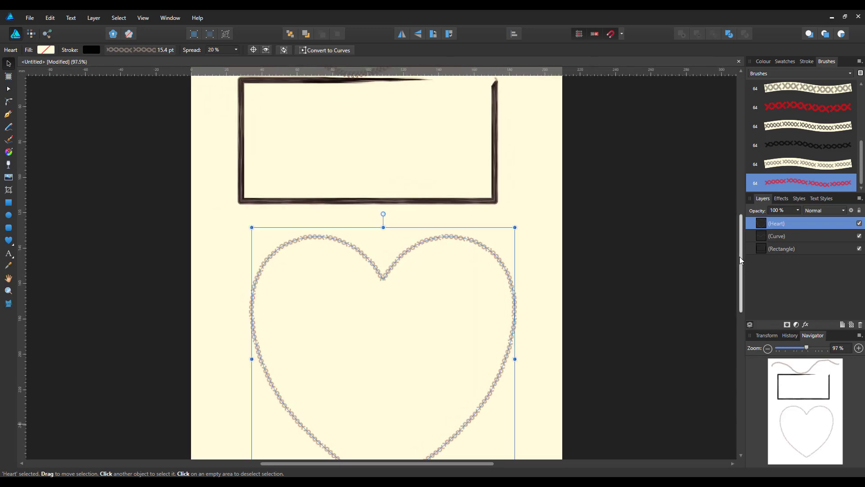
drag(742, 249, 742, 278)
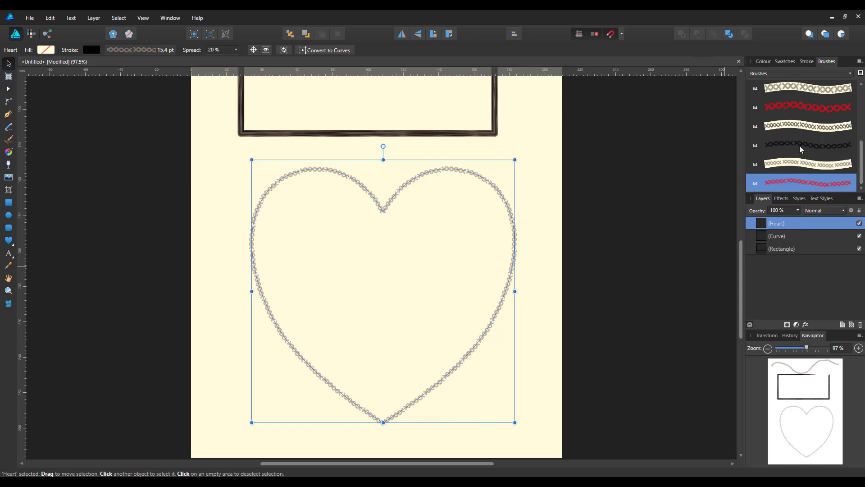
Switch the heart outline to the crossstitch4 brush and bring up the stroke swatches
click(785, 129)
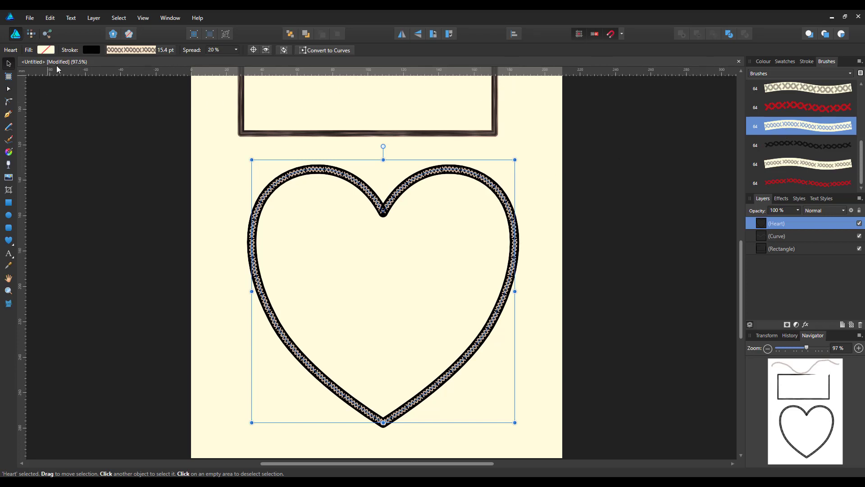
click(91, 49)
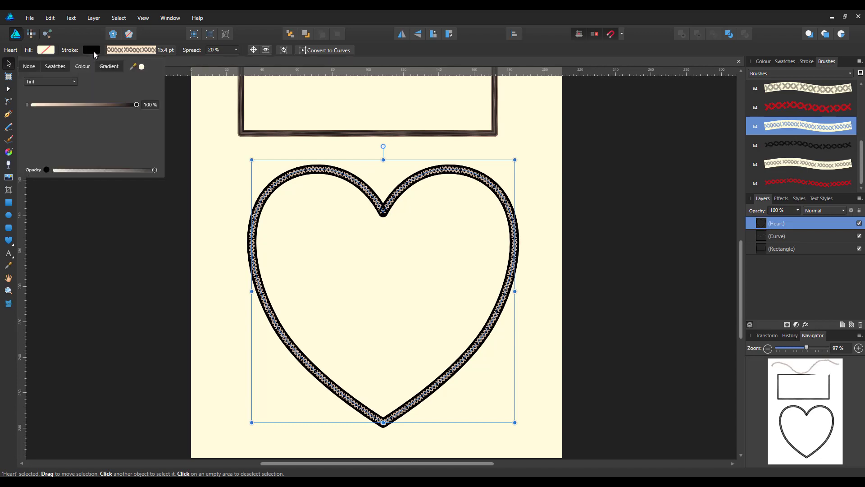
click(58, 67)
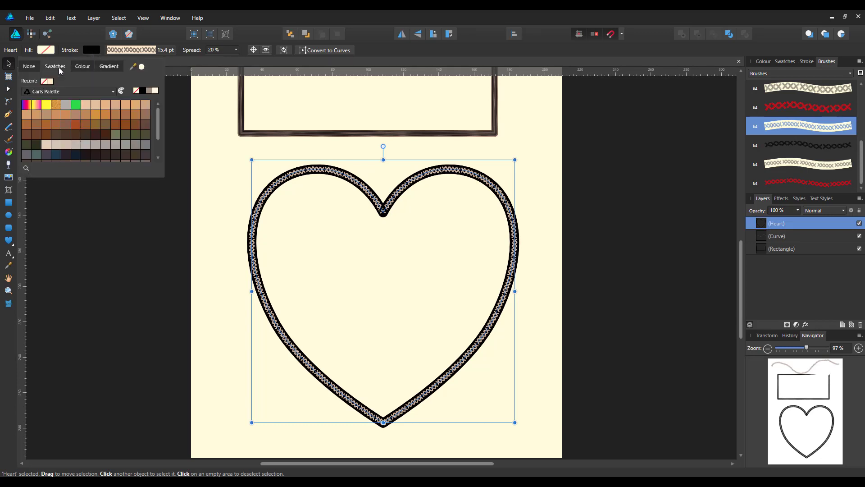
Try tan and brown swatches, settling on an orange-tan stroke for the heart
click(71, 114)
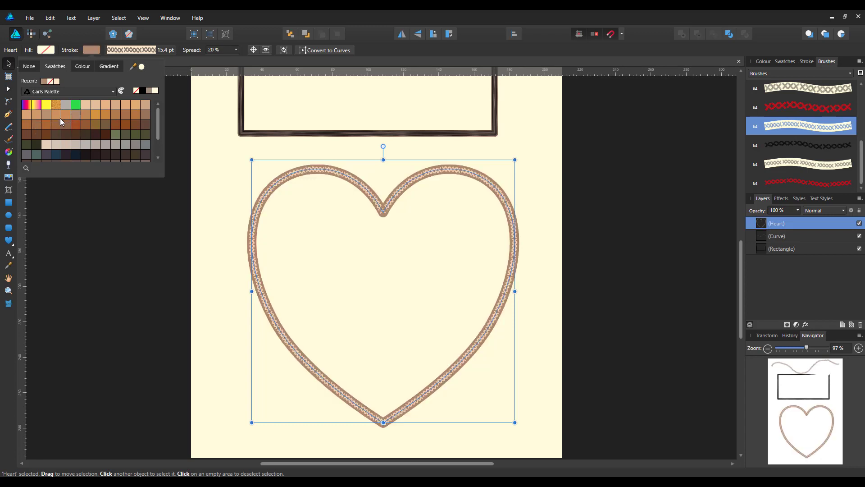
click(37, 133)
click(85, 132)
click(105, 125)
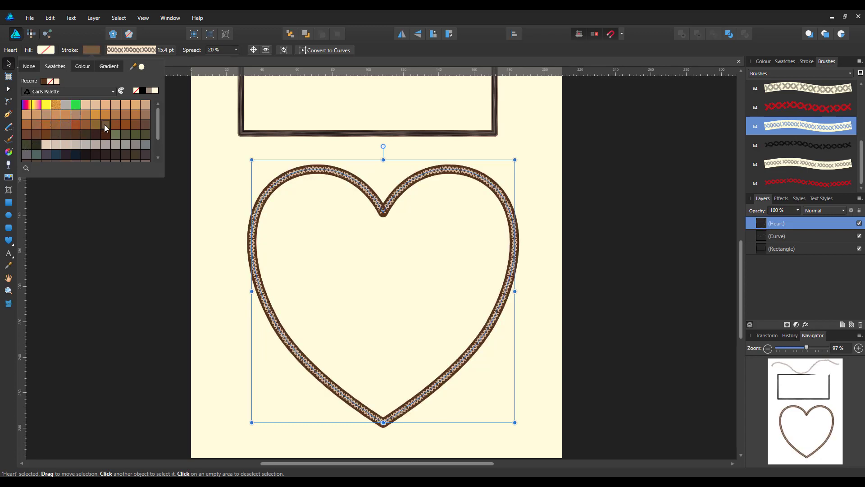
click(101, 111)
click(76, 110)
click(56, 132)
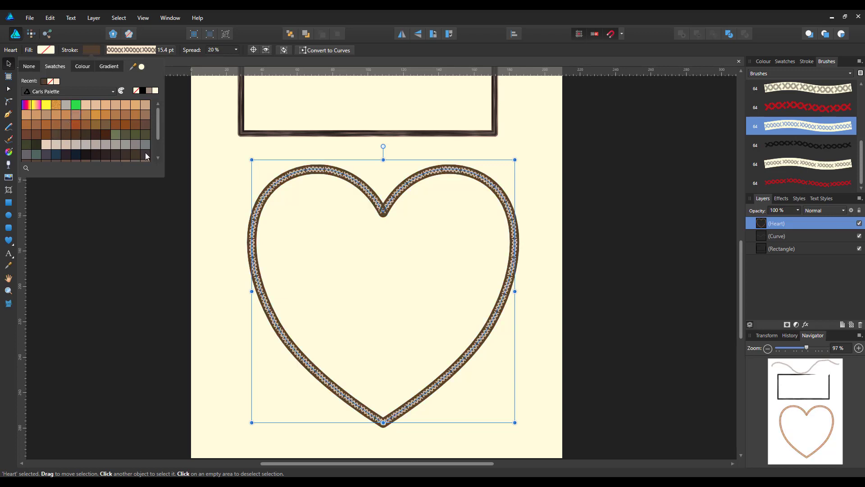
click(56, 105)
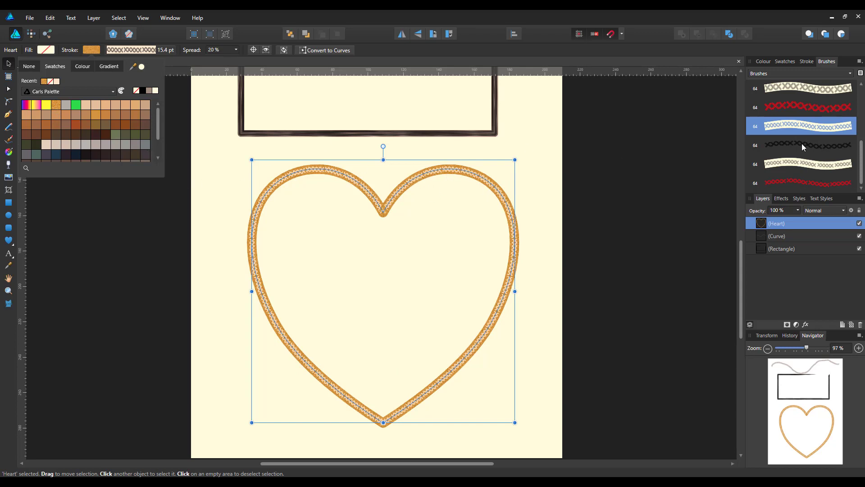
click(169, 61)
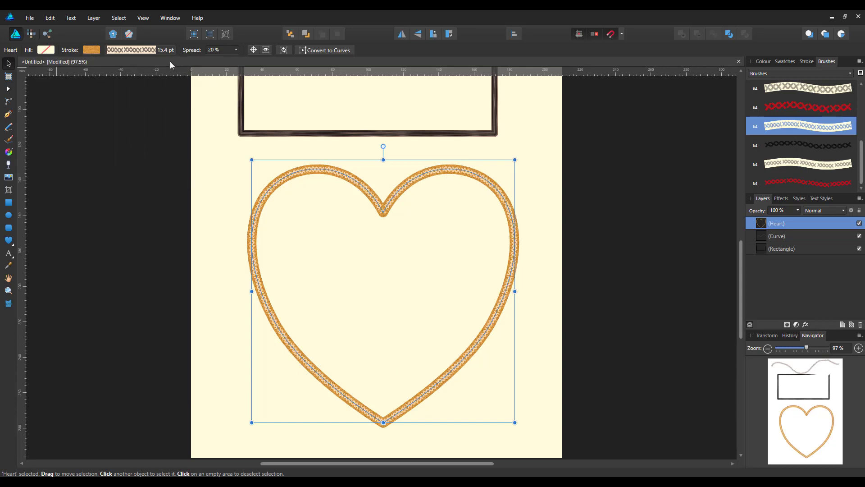
Apply the black cross-stitch brush to the heart and try brown, grey and gold strokes, ending on gold
click(801, 144)
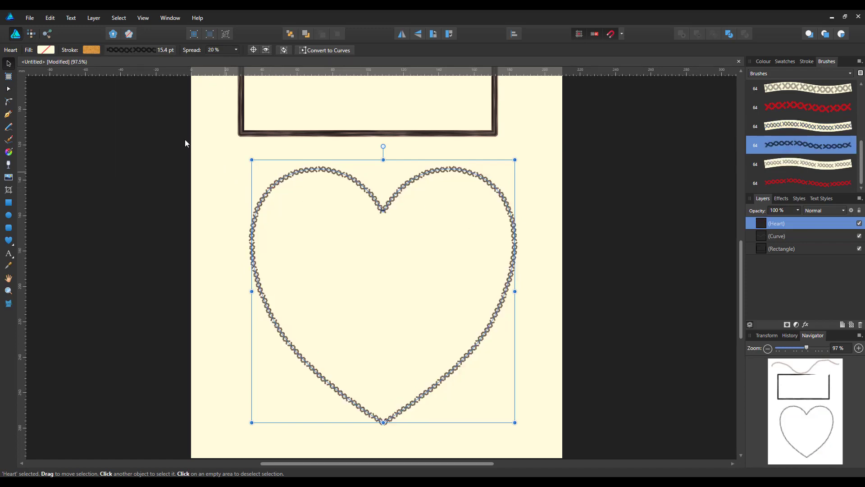
click(91, 50)
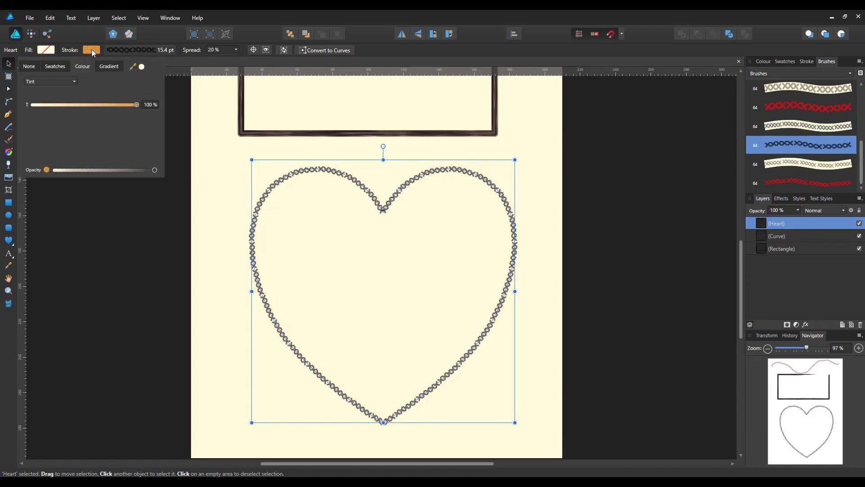
click(55, 67)
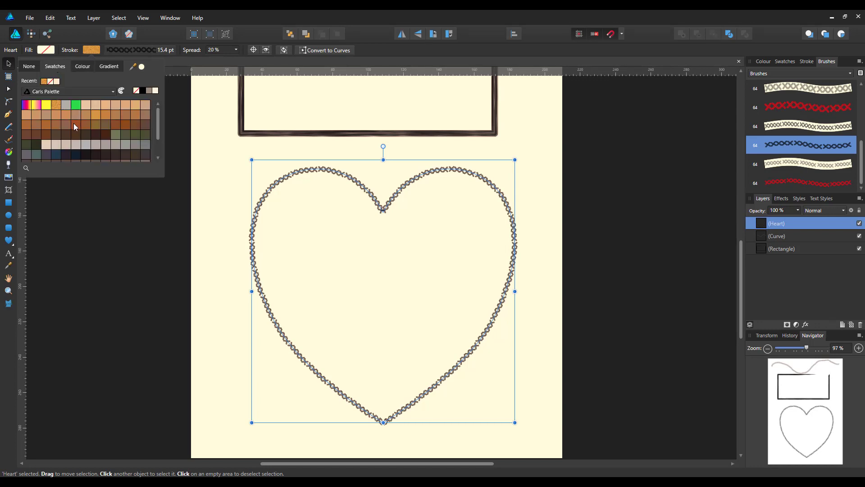
click(103, 123)
click(79, 116)
click(29, 146)
click(88, 146)
click(92, 118)
click(30, 121)
click(56, 103)
Apply the wide cream stitched brush and try several swatches, ending on a tan stroke
click(813, 166)
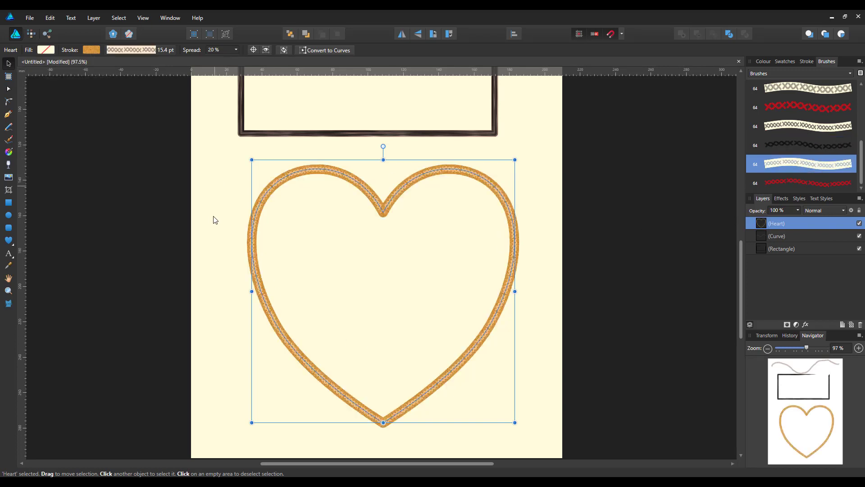
click(91, 49)
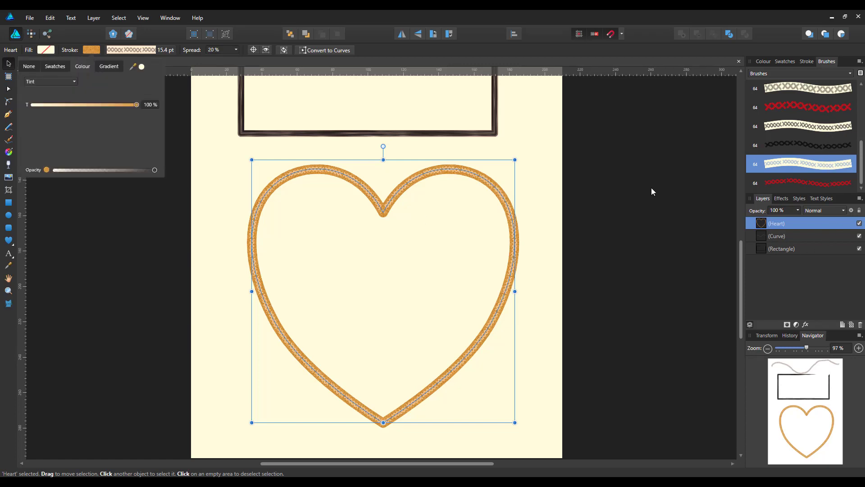
click(88, 49)
click(88, 51)
click(48, 67)
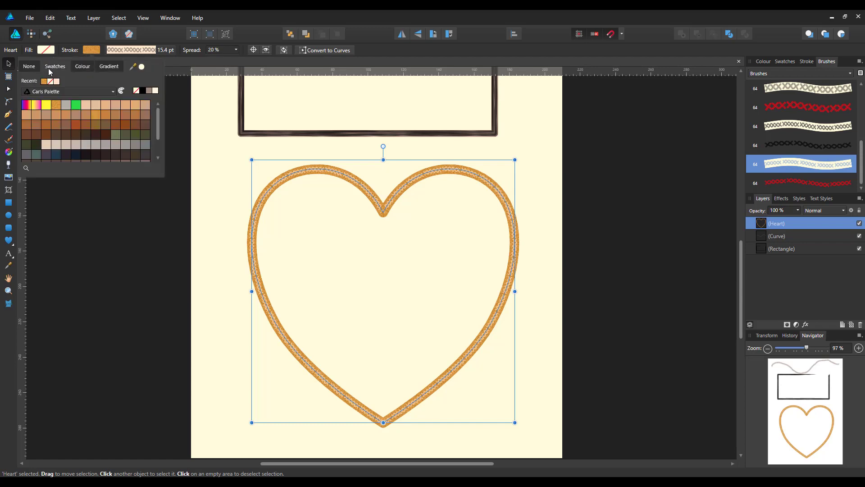
click(73, 104)
click(69, 134)
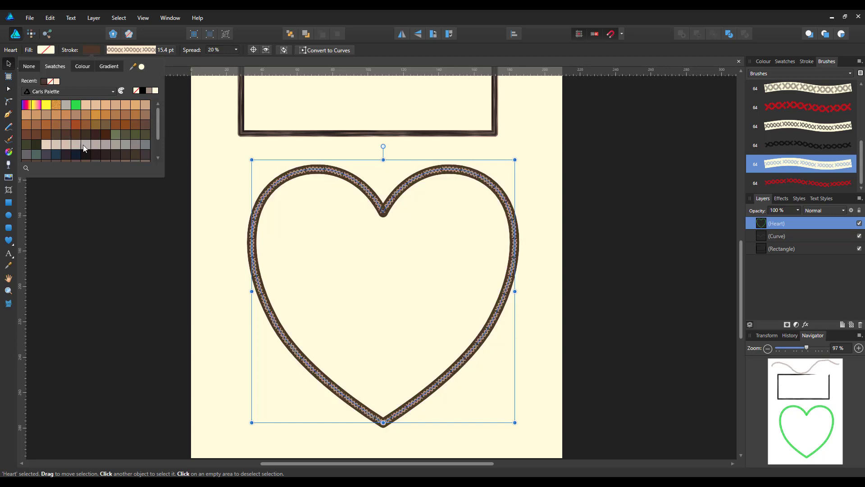
click(93, 156)
click(52, 158)
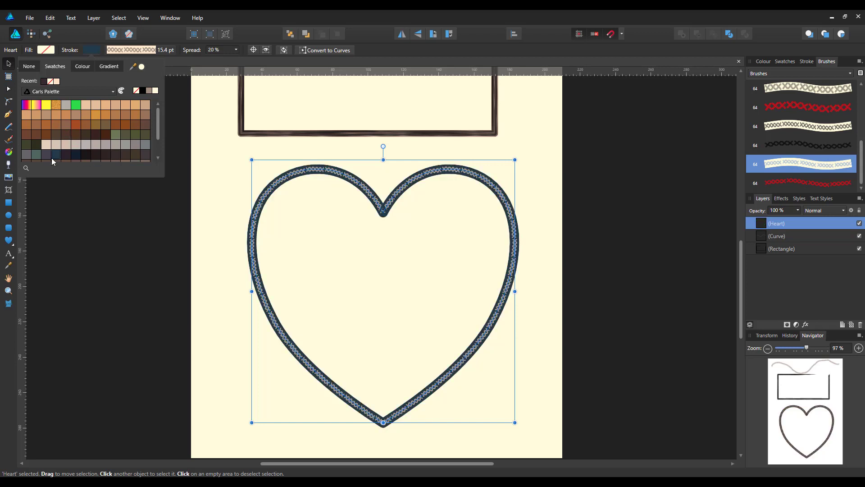
click(31, 112)
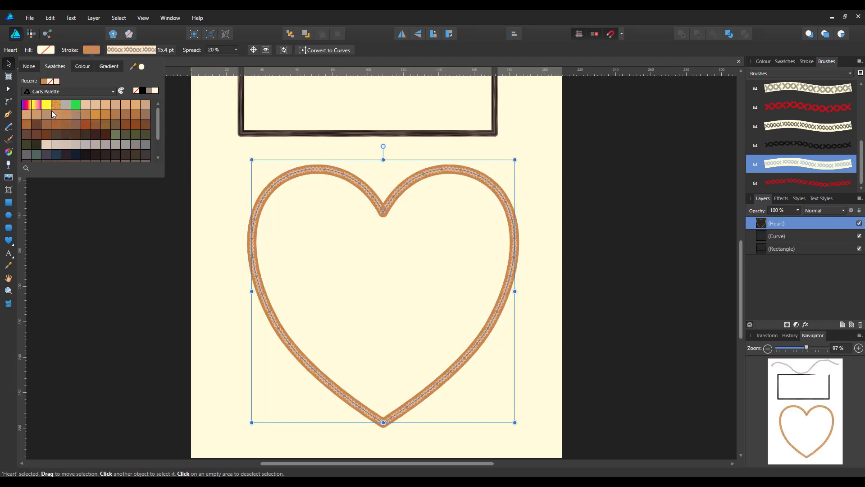
Apply the thin red cross-stitch brush, trying brown, tan and a gradient before a grey stroke
click(802, 183)
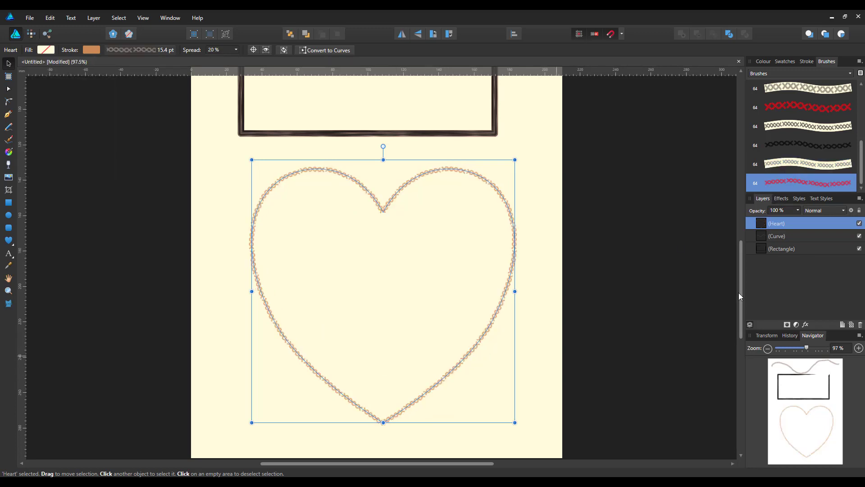
click(93, 51)
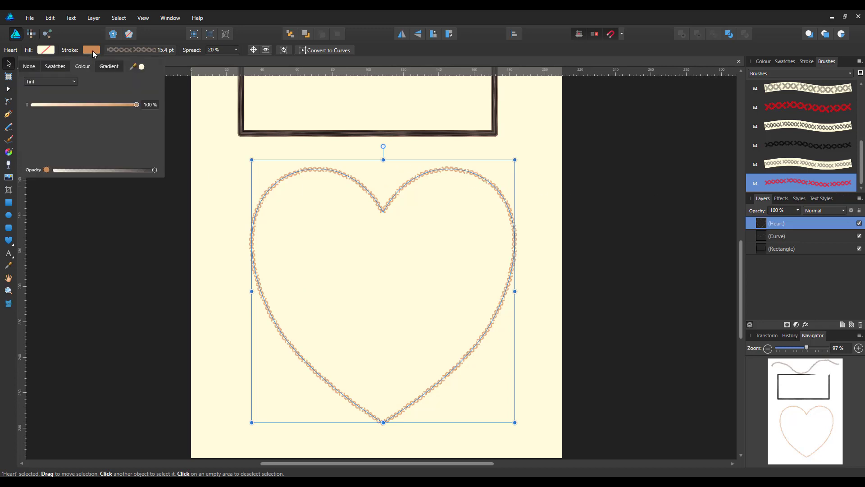
click(47, 69)
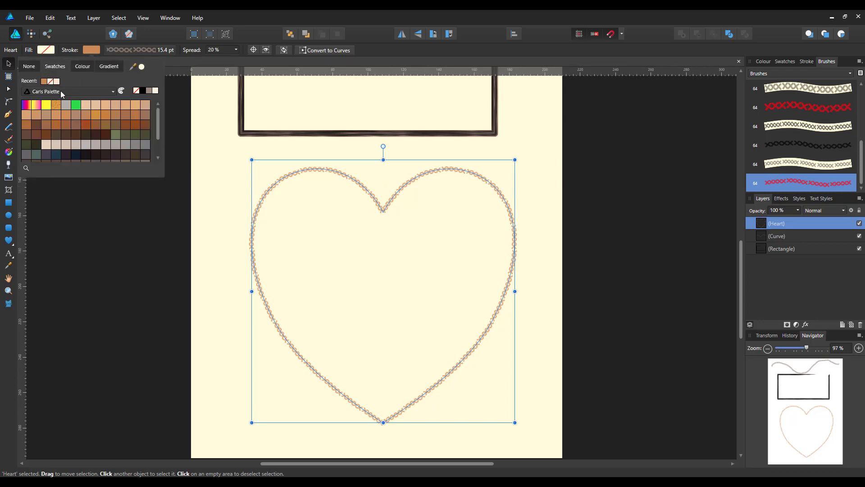
click(66, 135)
click(26, 115)
click(37, 106)
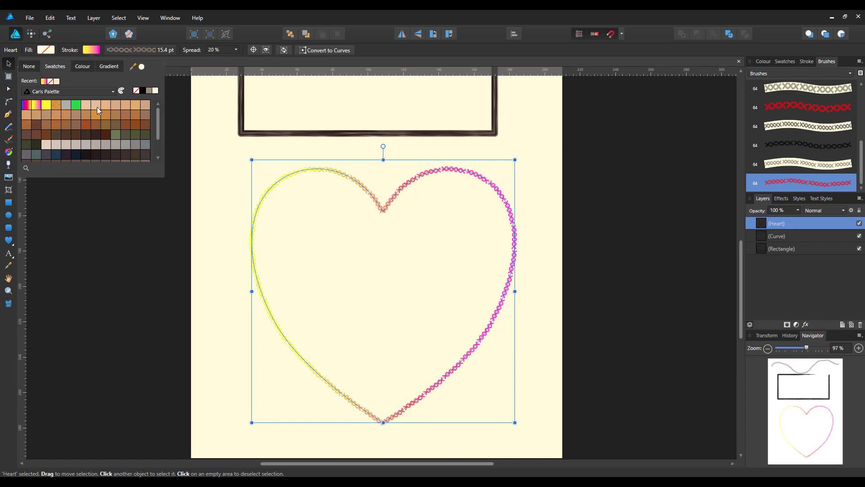
click(109, 105)
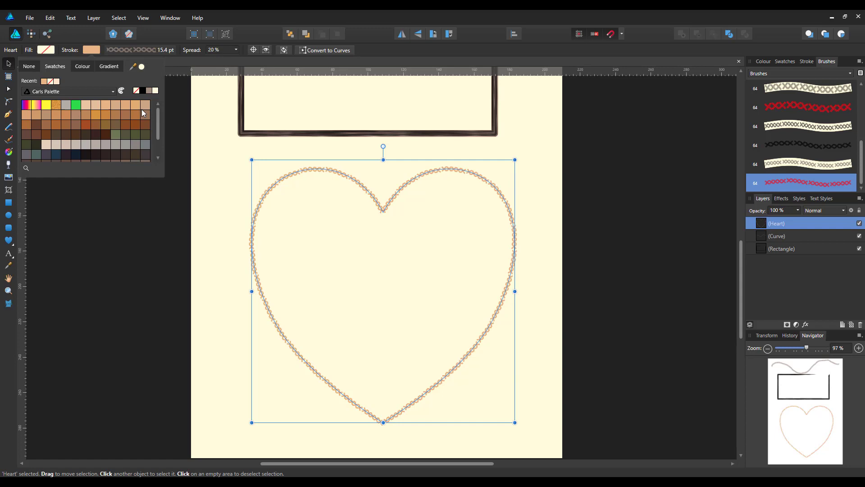
click(132, 146)
Try PANTONE GoeBridge and Colors palette swatches on the heart's stroke, ending on blue
click(112, 91)
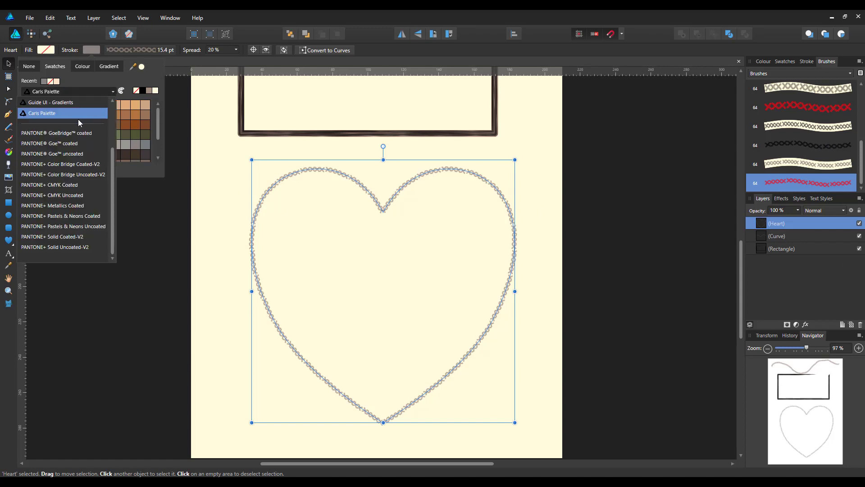
click(79, 134)
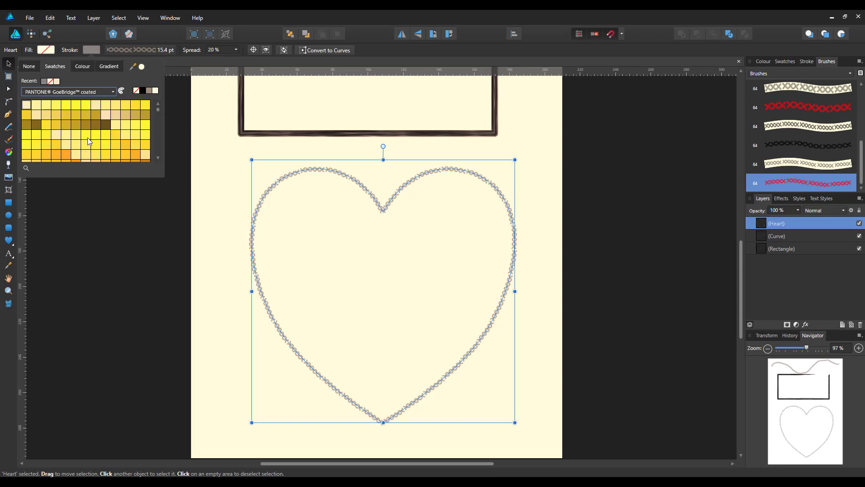
click(88, 138)
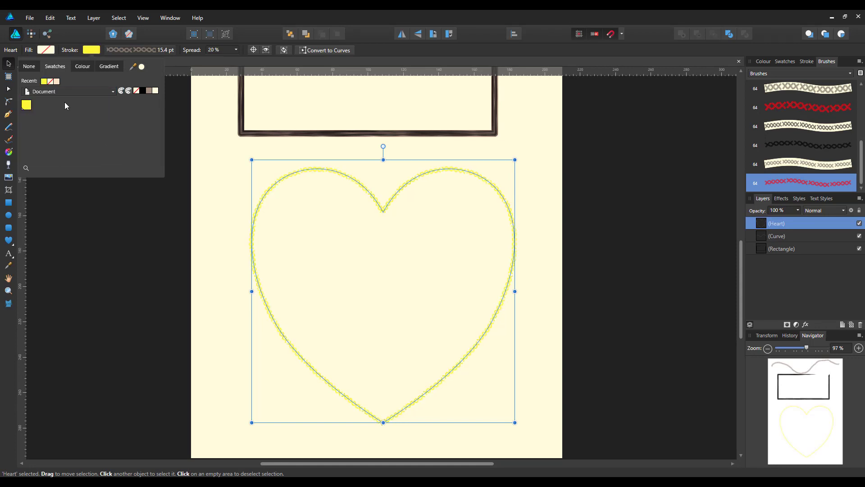
click(112, 92)
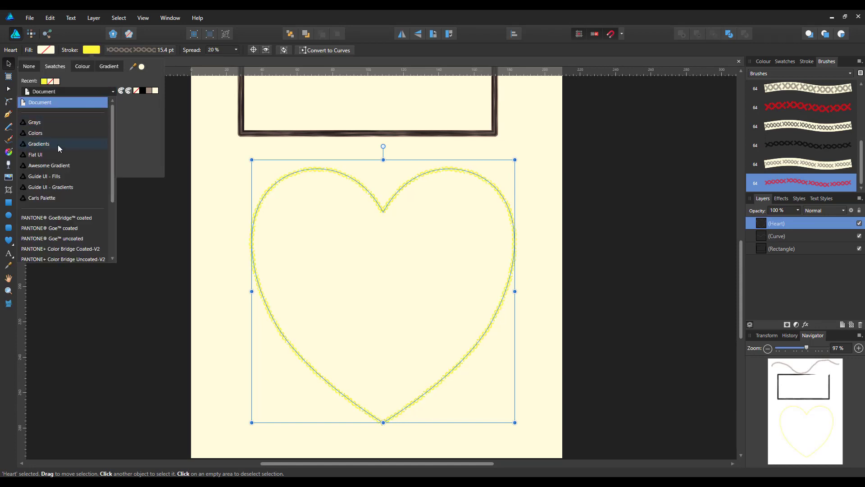
click(36, 134)
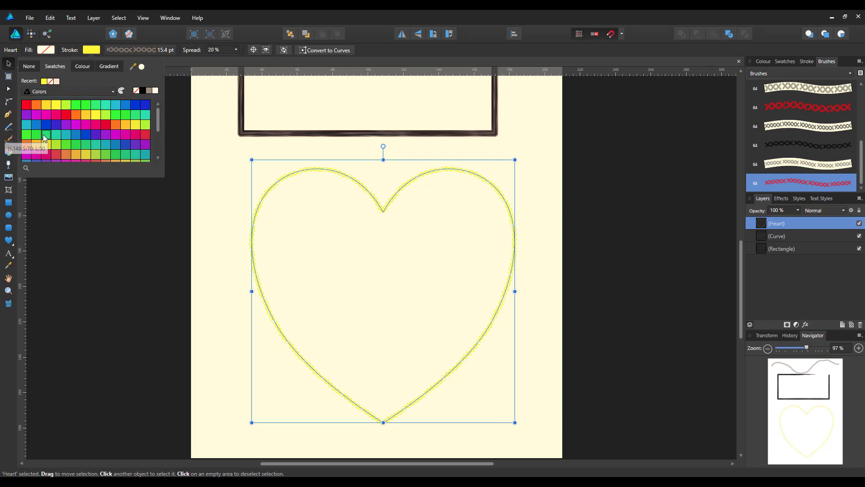
click(43, 134)
click(72, 123)
click(105, 115)
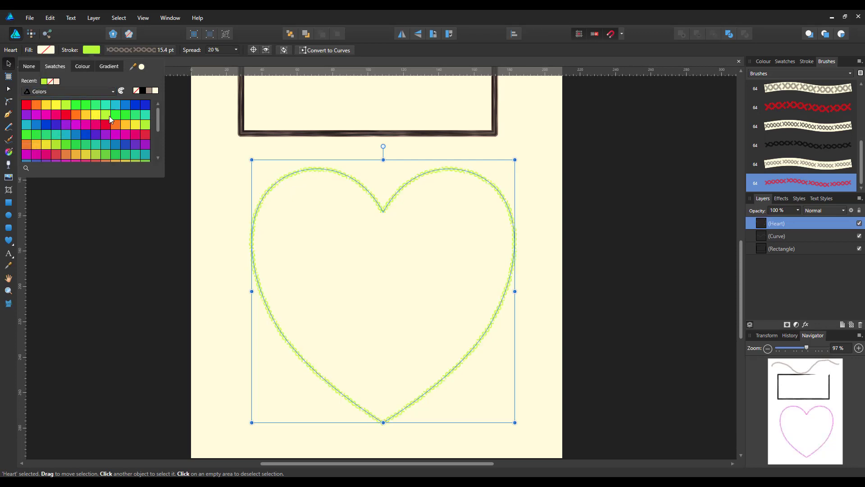
click(136, 105)
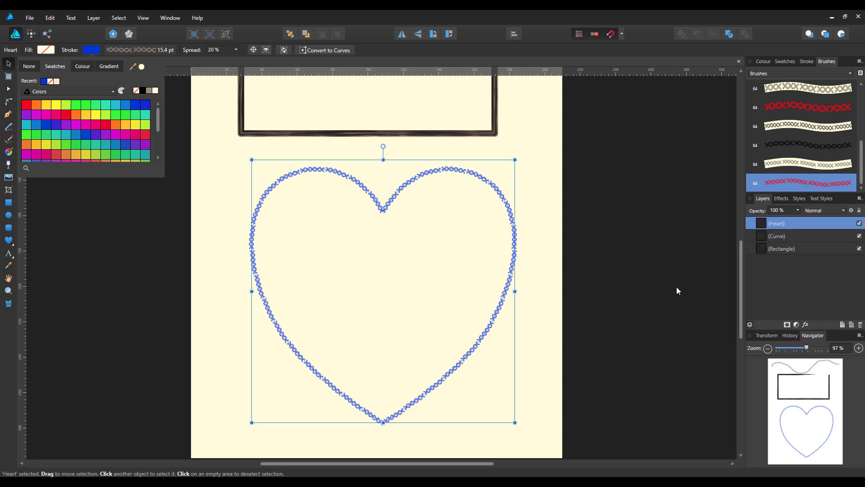
Apply the dark crossstitch4 2 brush and set the heart's stroke to medium blue
double_click(809, 145)
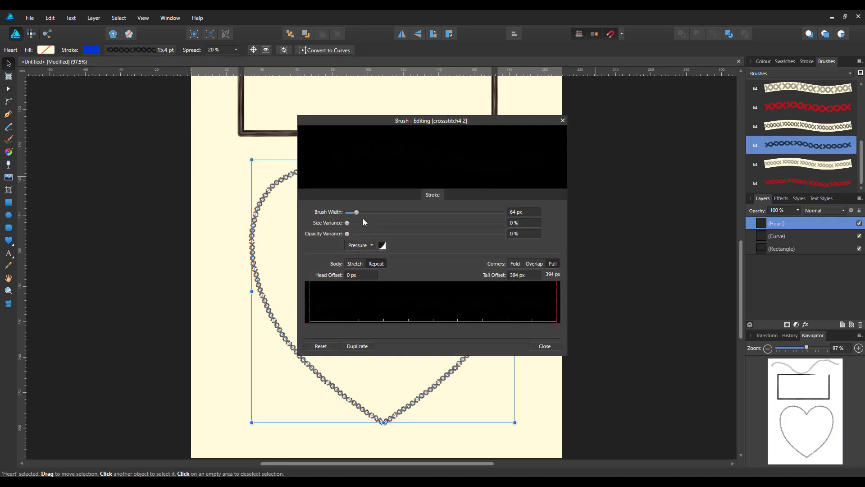
click(563, 121)
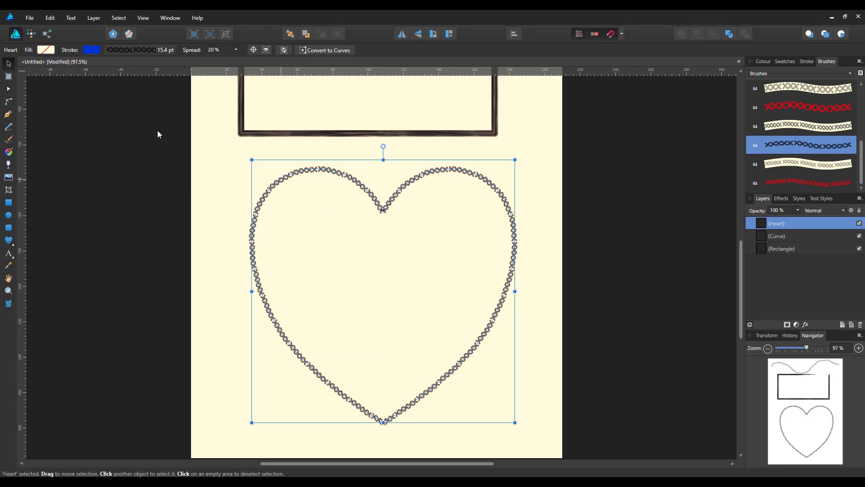
click(92, 49)
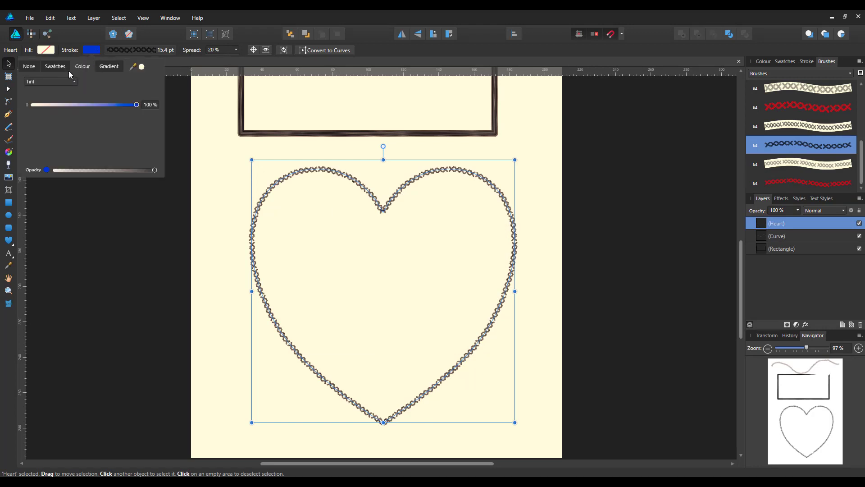
click(62, 68)
click(36, 135)
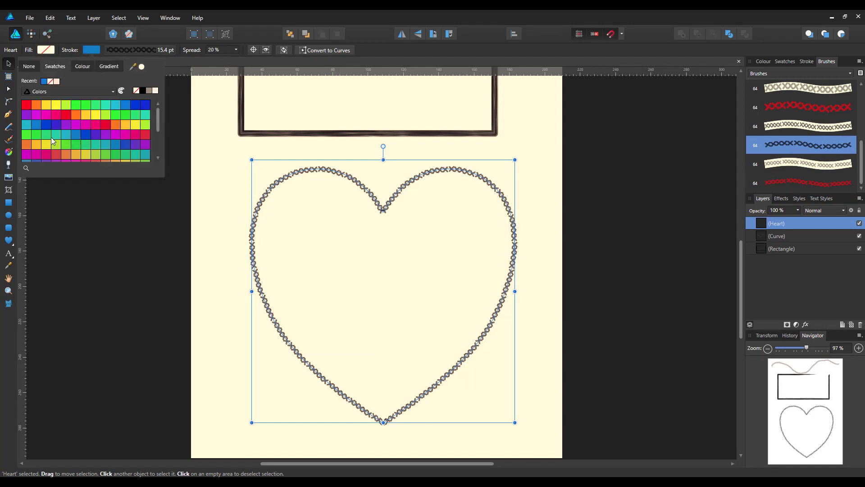
click(116, 141)
click(176, 63)
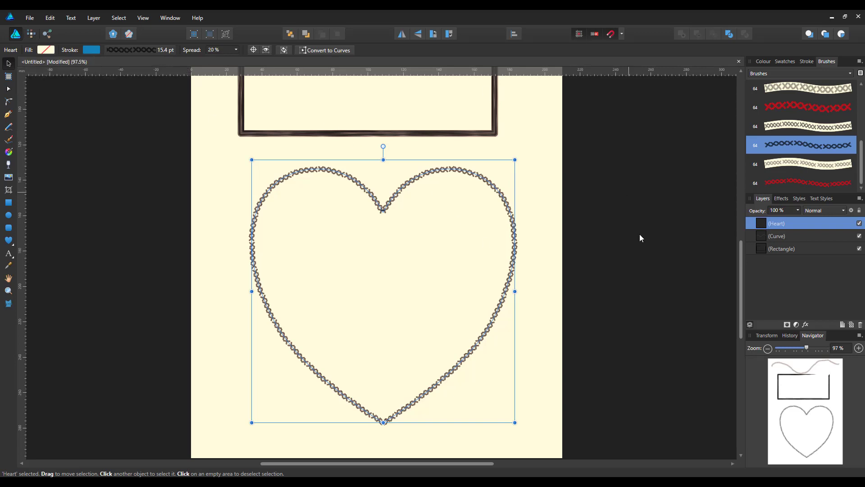
Zoom out to 64% and centre the page so the curve, rectangle and heart all show
scroll(641, 253, down, 1)
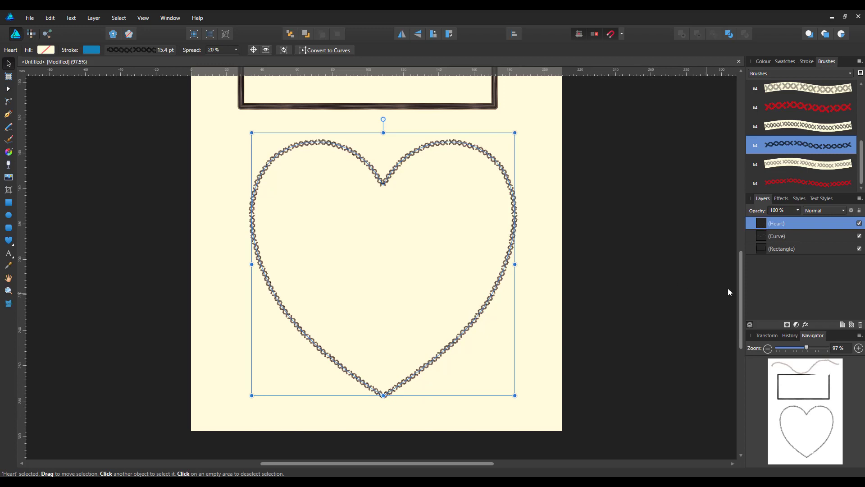
scroll(740, 274, up, 2)
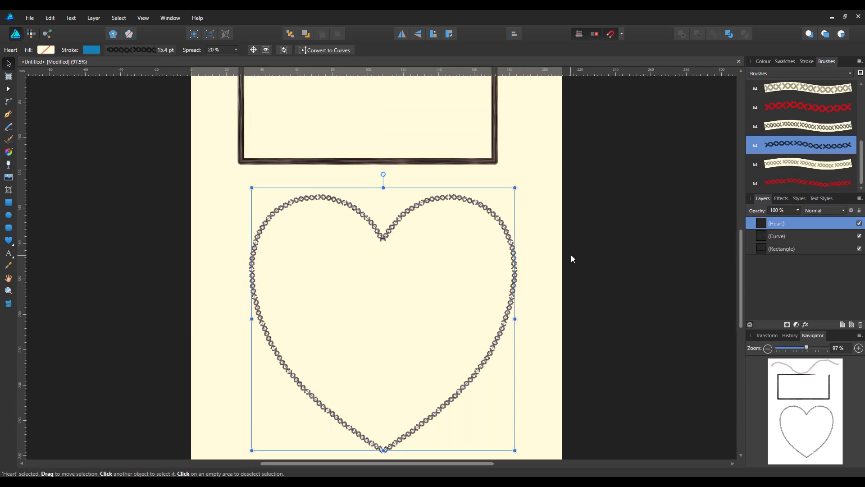
drag(807, 348, 790, 347)
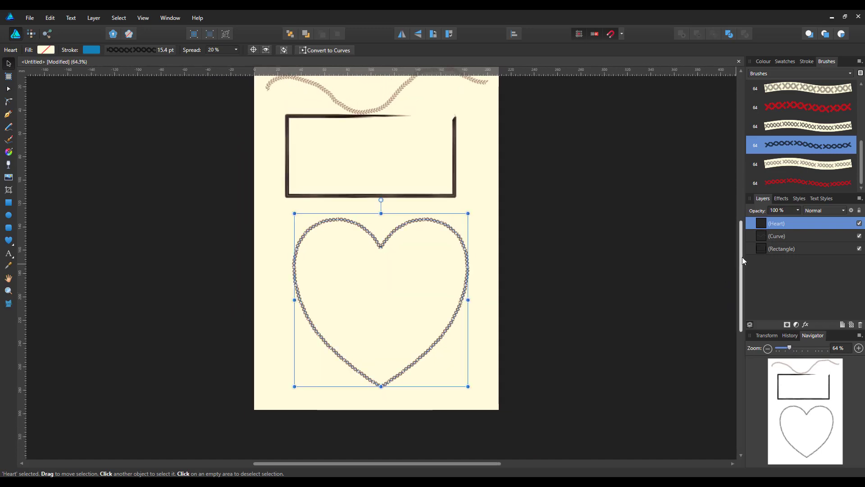
drag(740, 252, 739, 235)
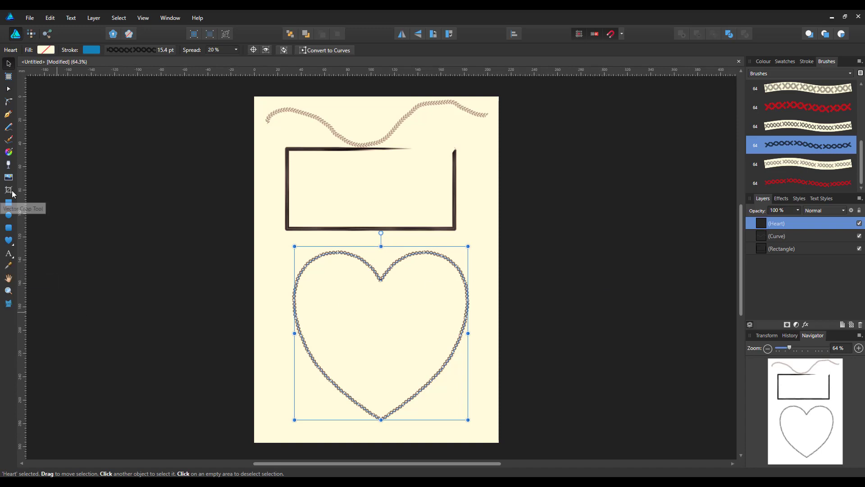
Pencil a curve from the page's top-left through the rectangle and heart, stroked with the cross-stitch brush
click(7, 128)
drag(268, 129, 333, 203)
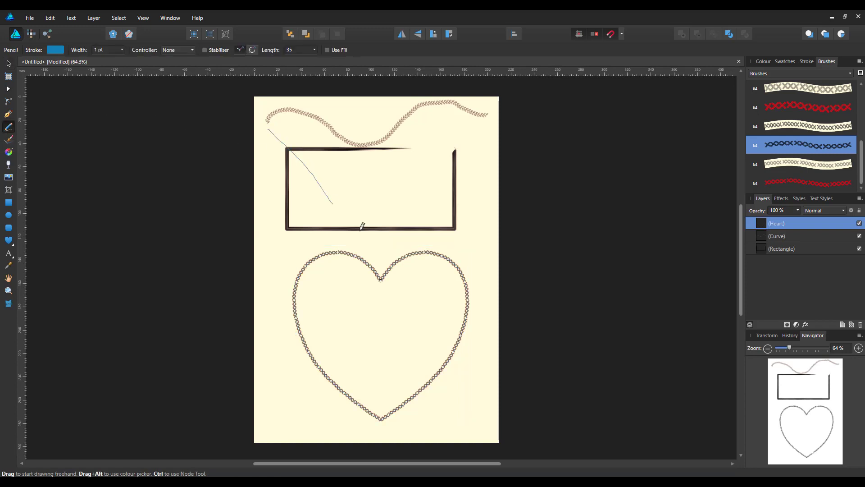
mouse_move(360, 229)
mouse_down()
mouse_move(469, 374)
mouse_move(479, 404)
mouse_up()
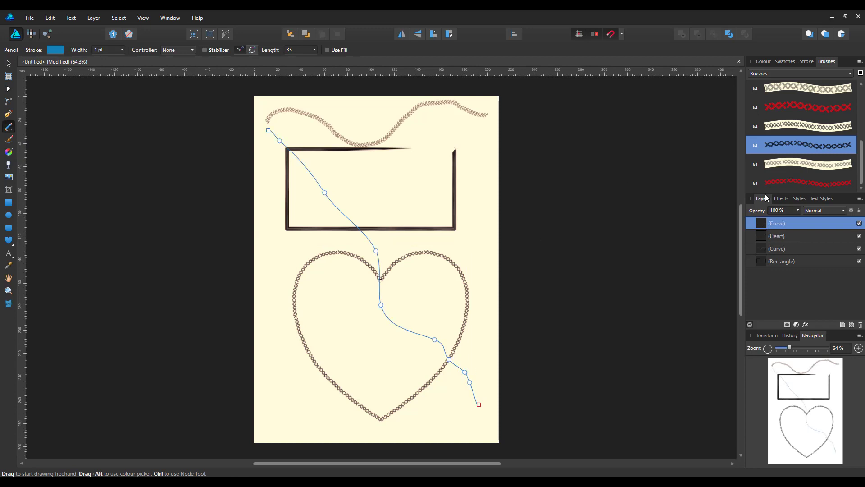
click(806, 183)
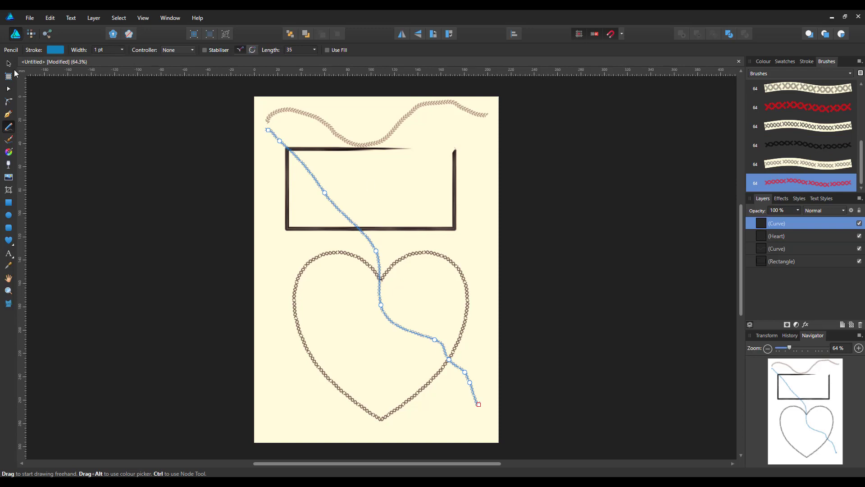
click(8, 277)
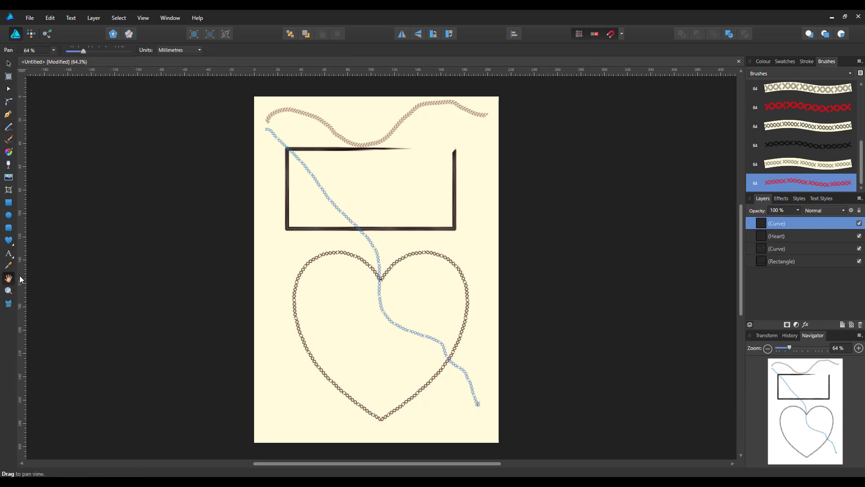